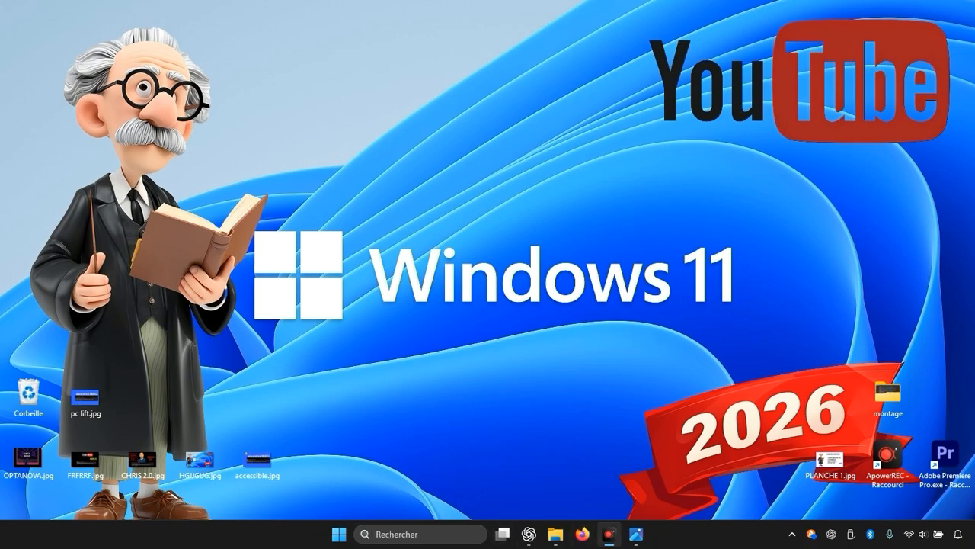
Step: Open Firefox and search the web for "telecharger optimizer"
click(584, 534)
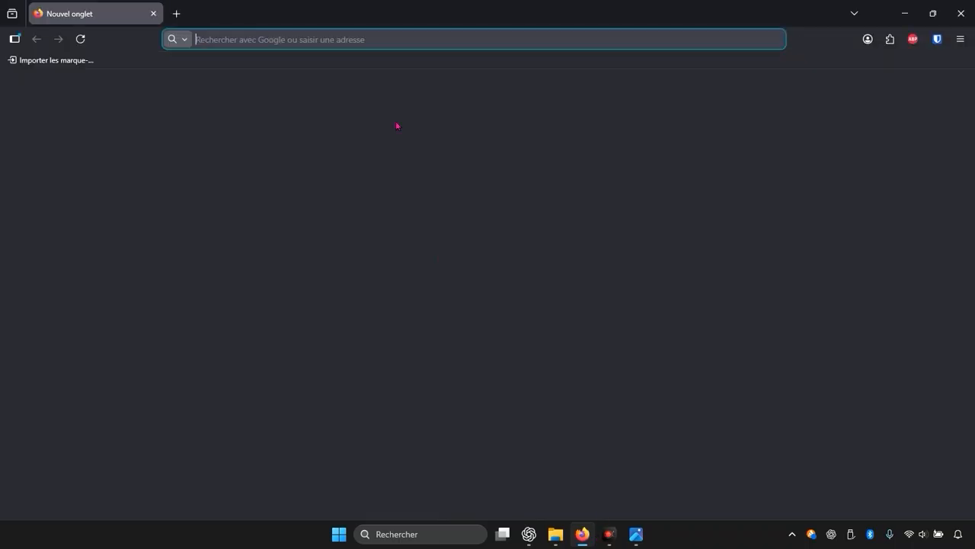
click(331, 116)
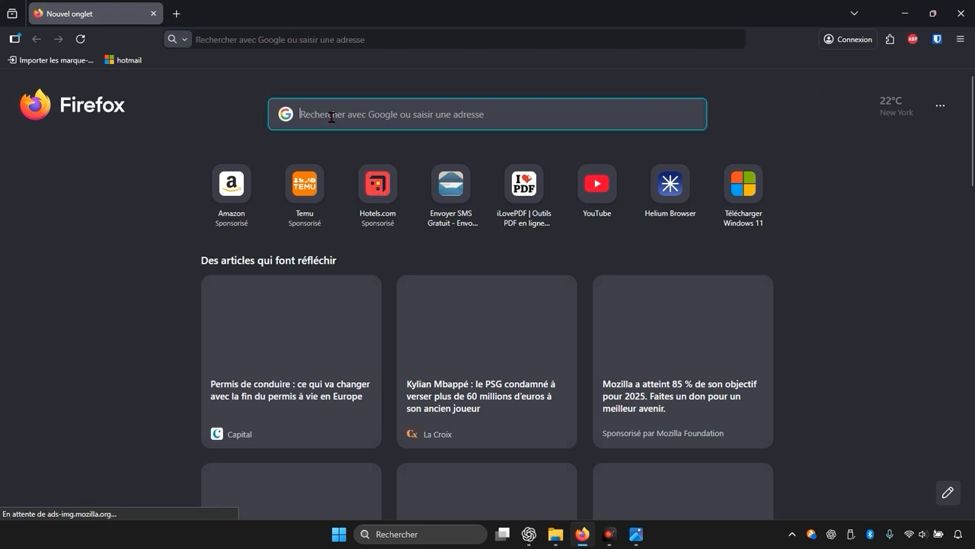
text(telec)
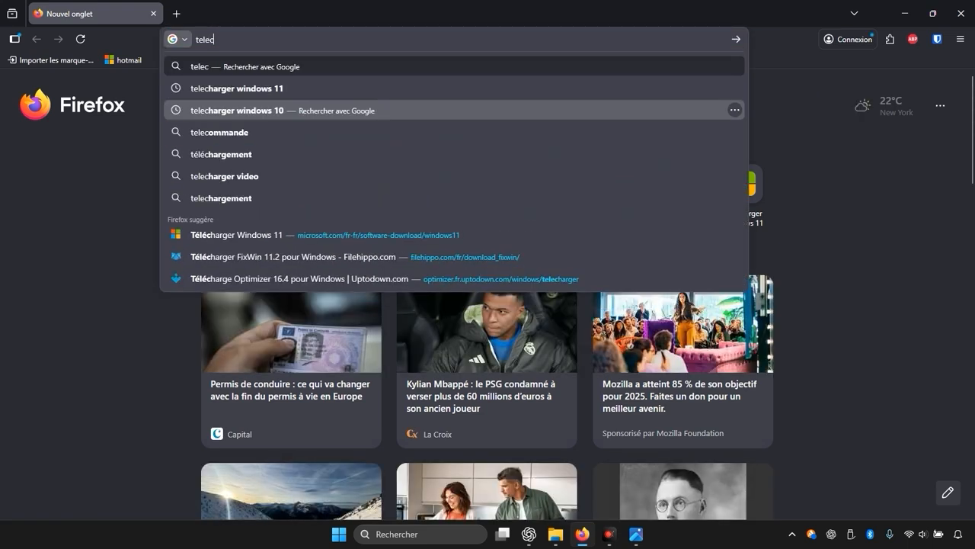
text(harger opt)
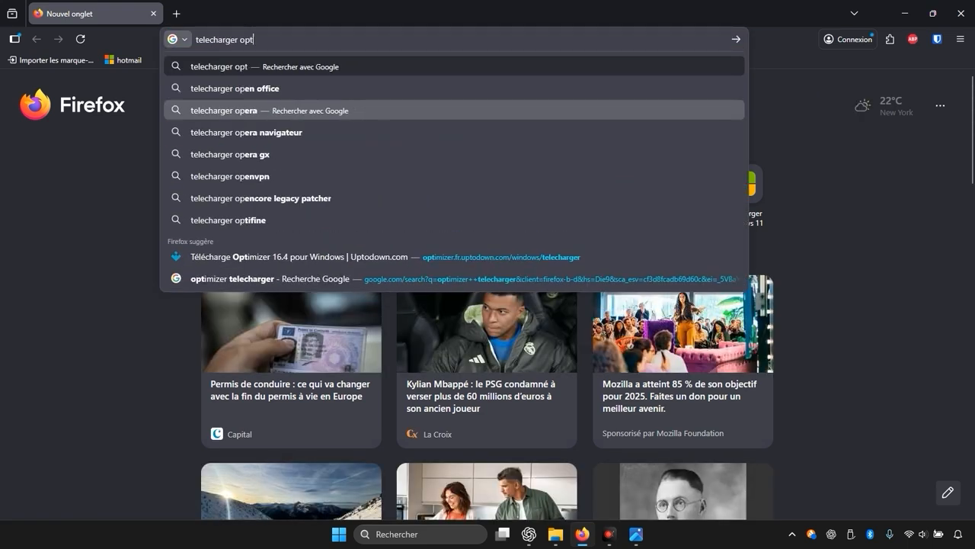
text(imizer)
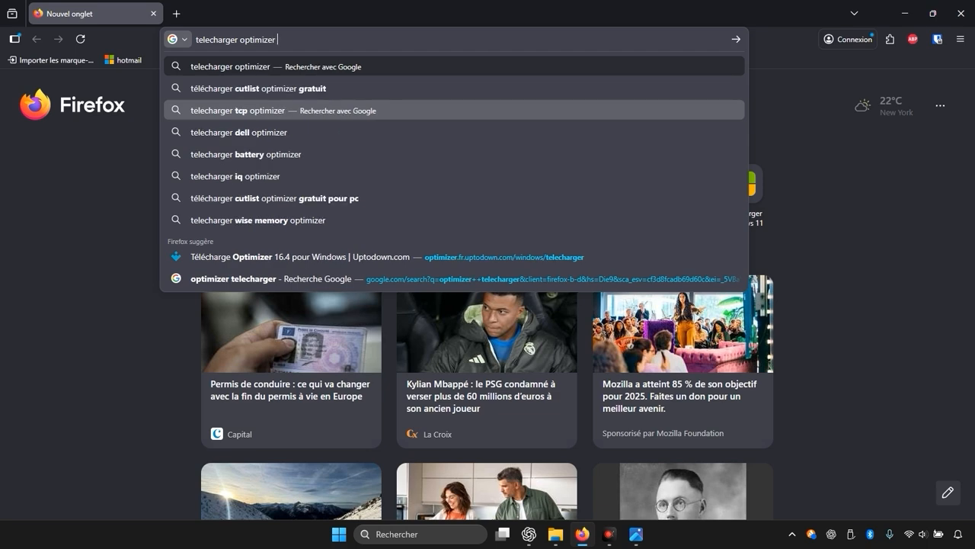
key(Return)
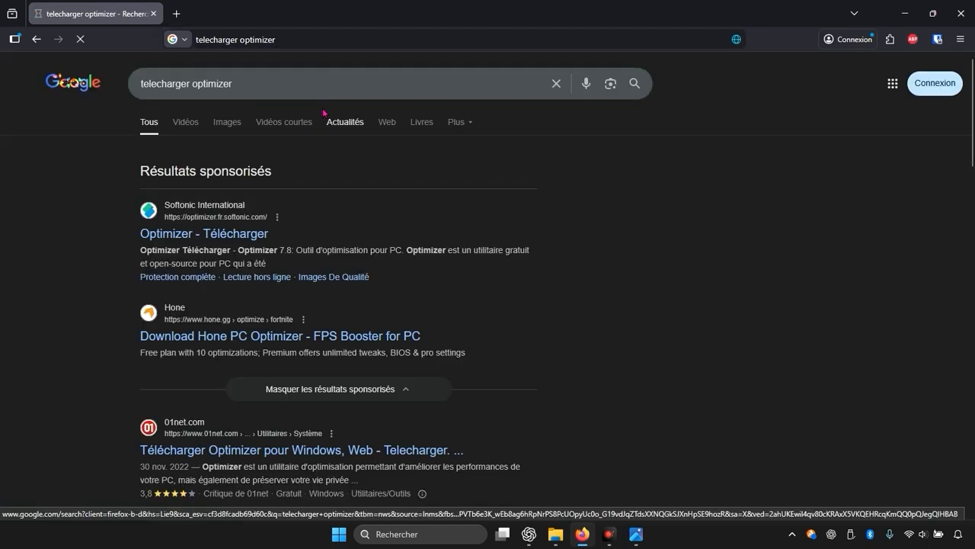
Step: Open the Uptodown result for Optimizer 16.4 for Windows and download the program from its page
scroll(366, 158, down, 5)
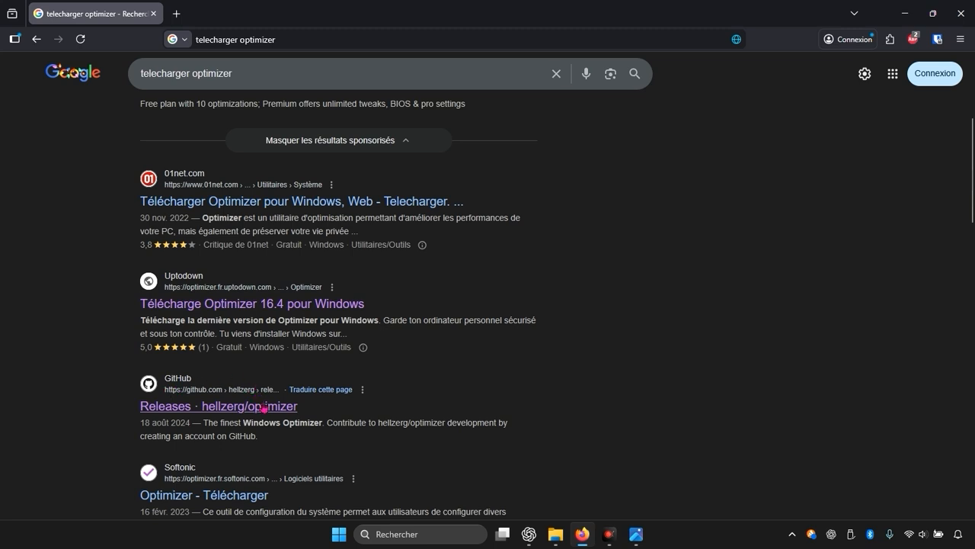
click(197, 306)
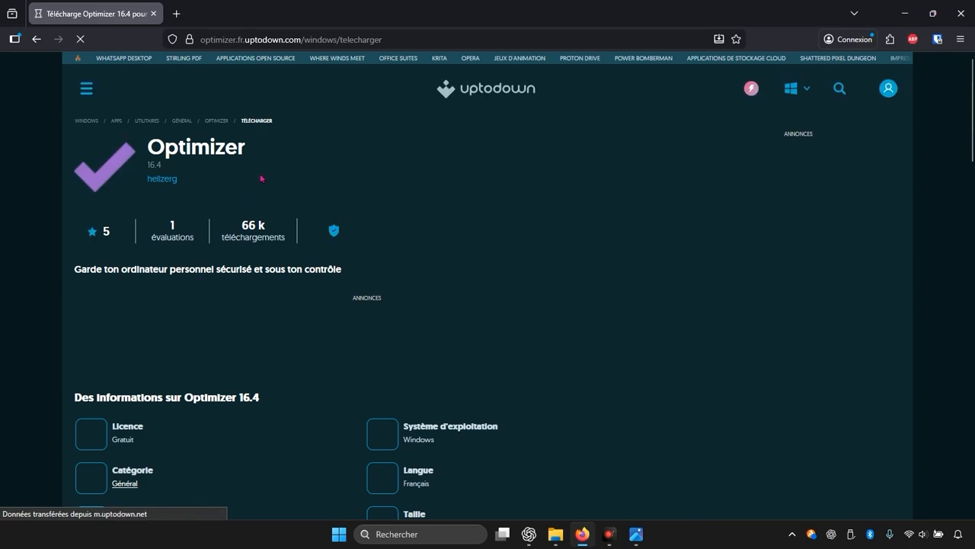
scroll(262, 194, down, 2)
scroll(262, 203, down, 8)
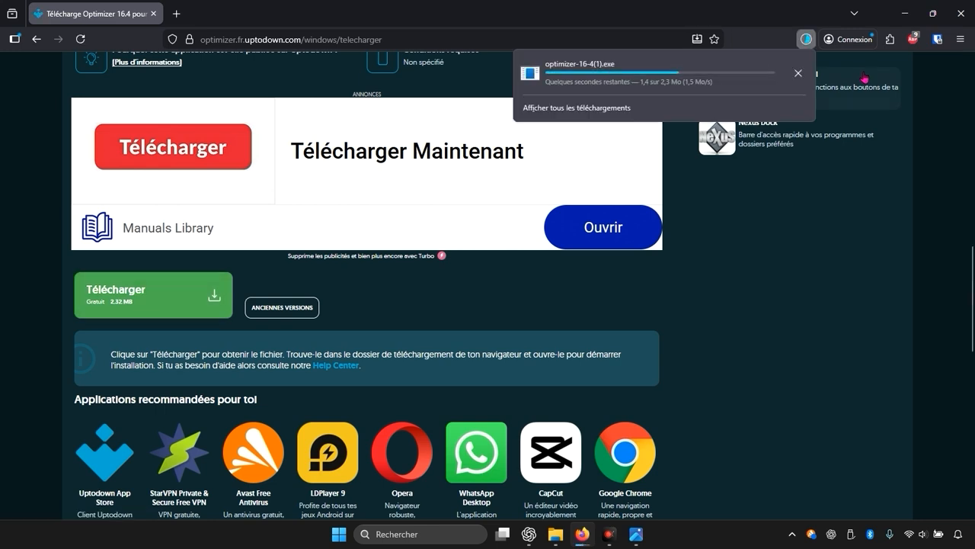
Step: Run the downloaded optimizer-16-4(1).exe from the Téléchargements folder and minimize the file explorer and browser windows
click(797, 71)
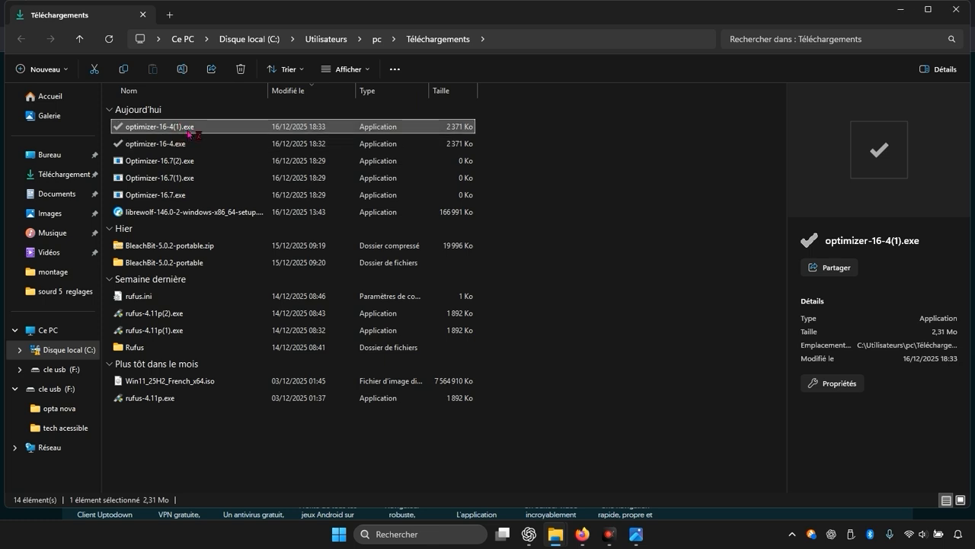
double_click(189, 134)
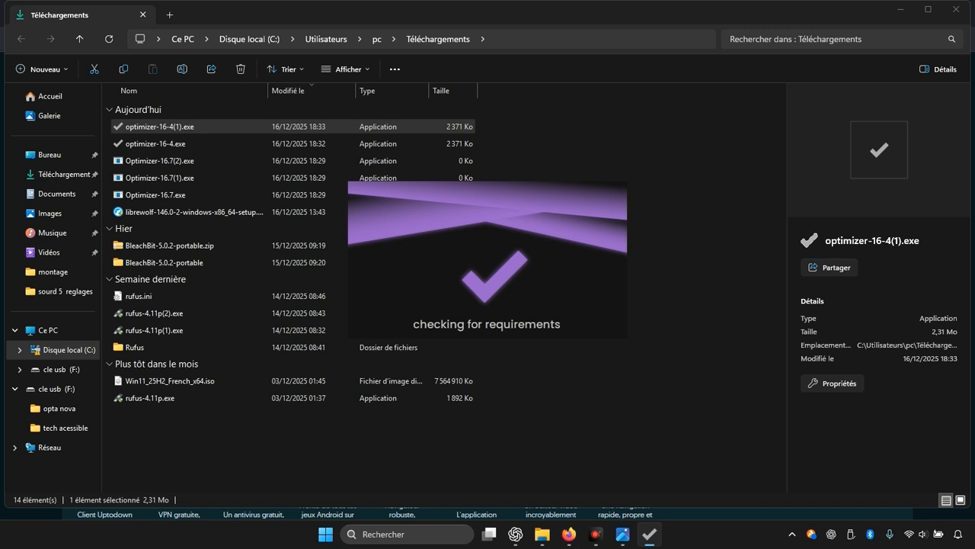
click(902, 9)
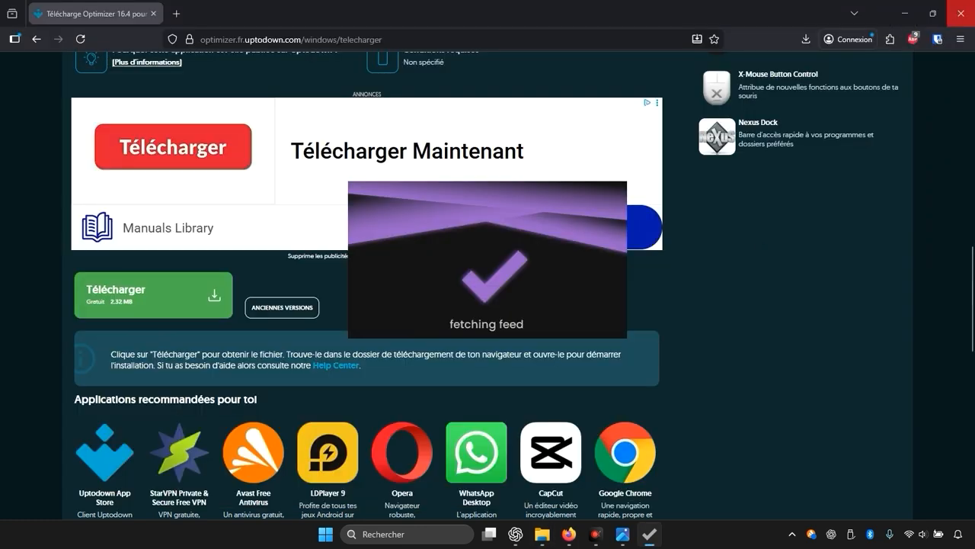
click(906, 9)
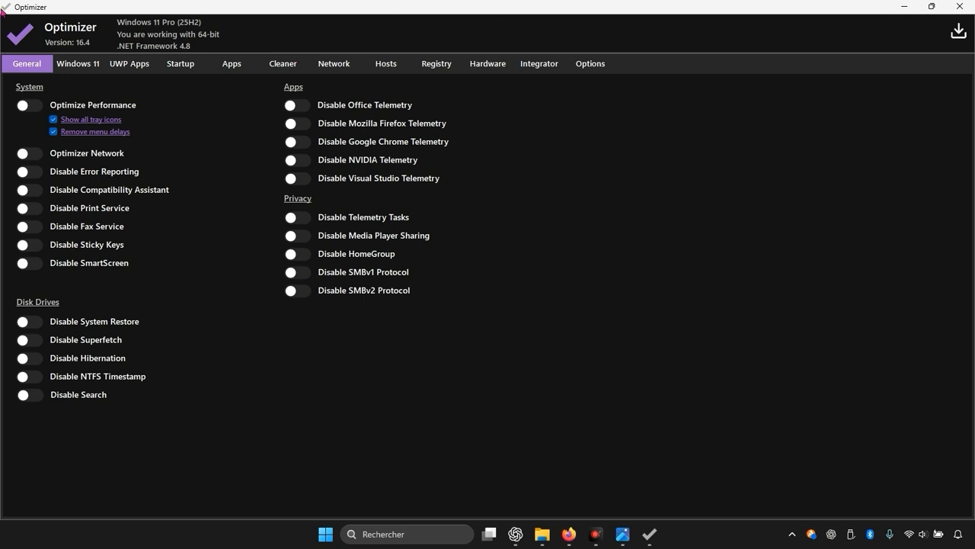
Step: Change Optimizer's interface language to Français and display the Universel settings
click(585, 66)
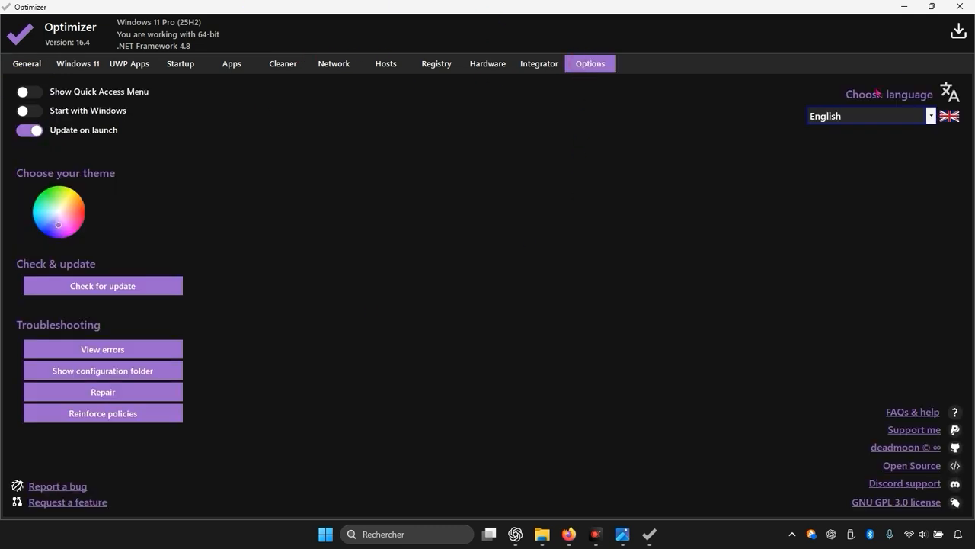
click(874, 115)
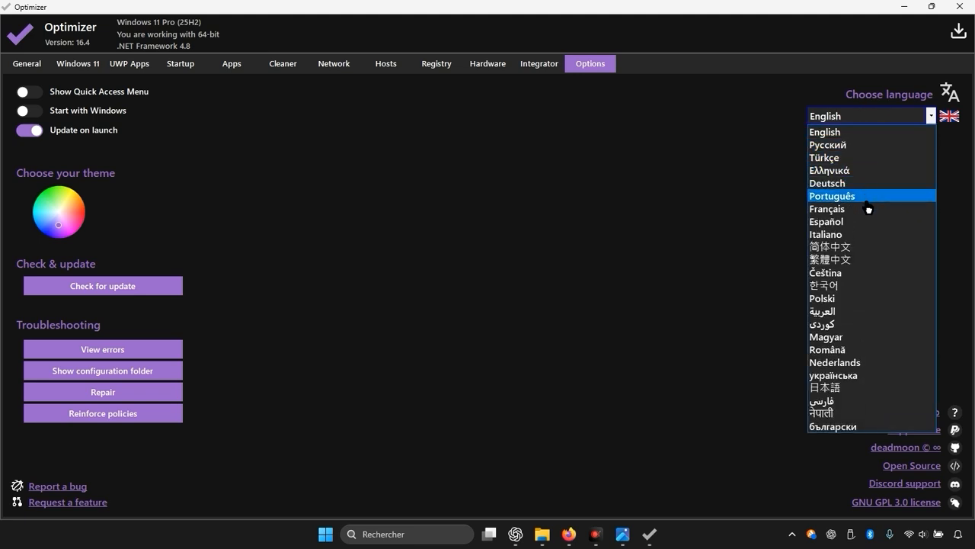
click(866, 209)
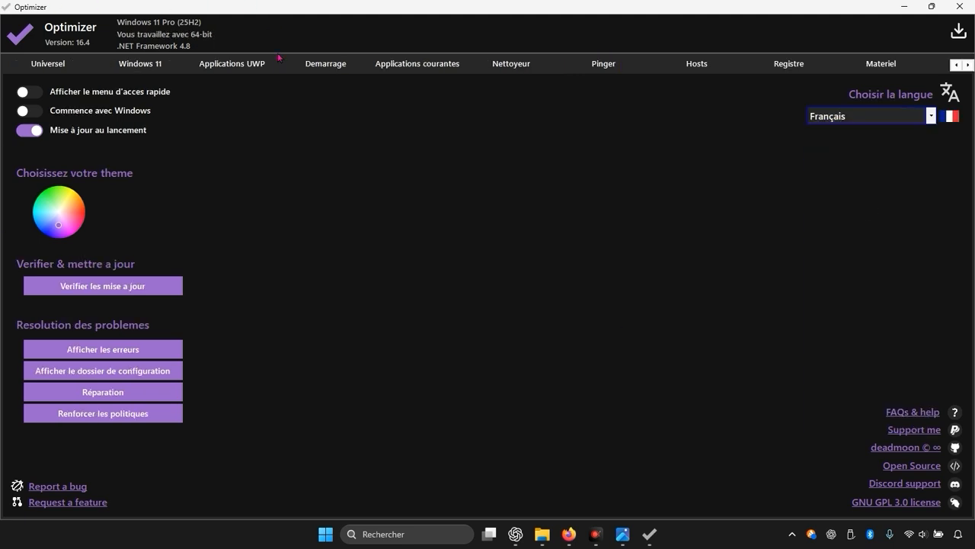
click(58, 67)
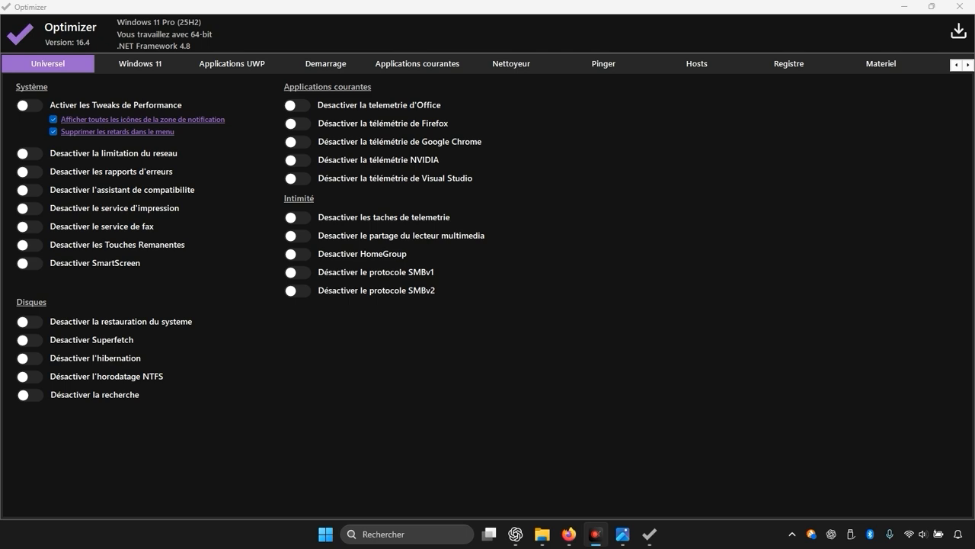
Step: Minimize Optimizer, search Windows for "cre" to open Créer un point de restauration, and uncover the System Properties dialog
click(595, 534)
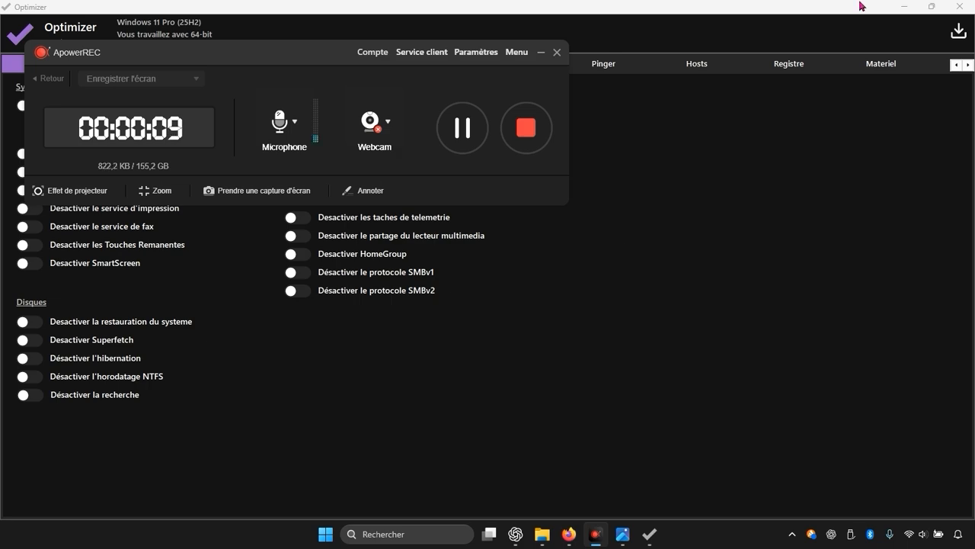
click(904, 6)
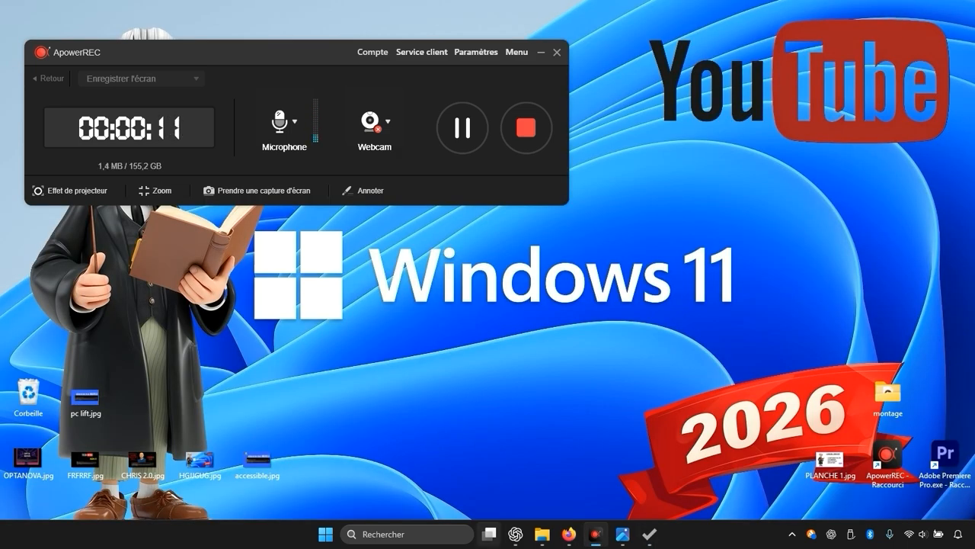
click(419, 535)
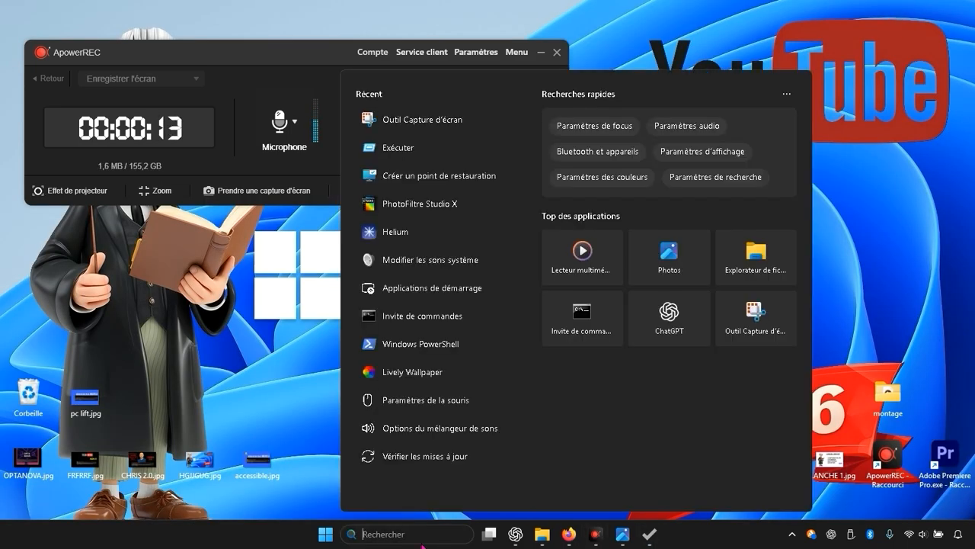
text(cre)
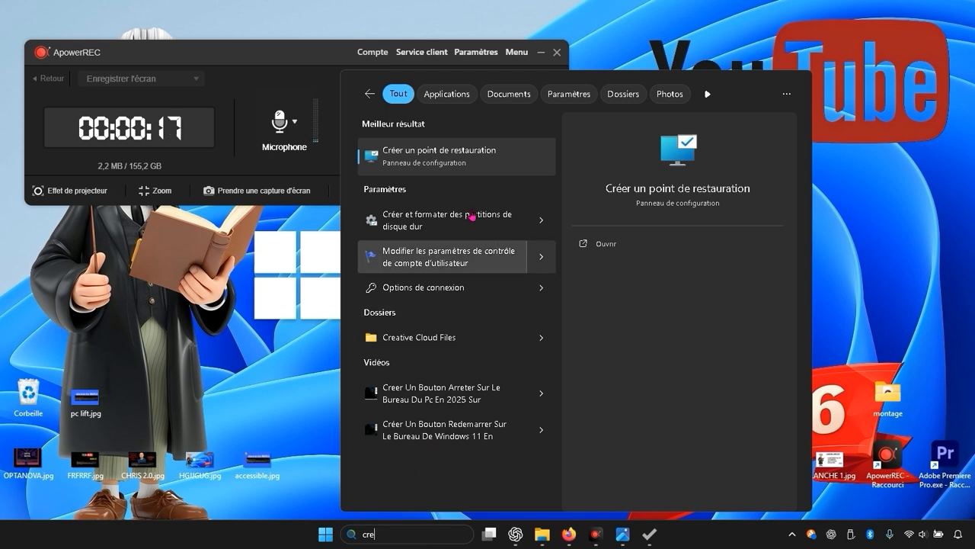
click(467, 162)
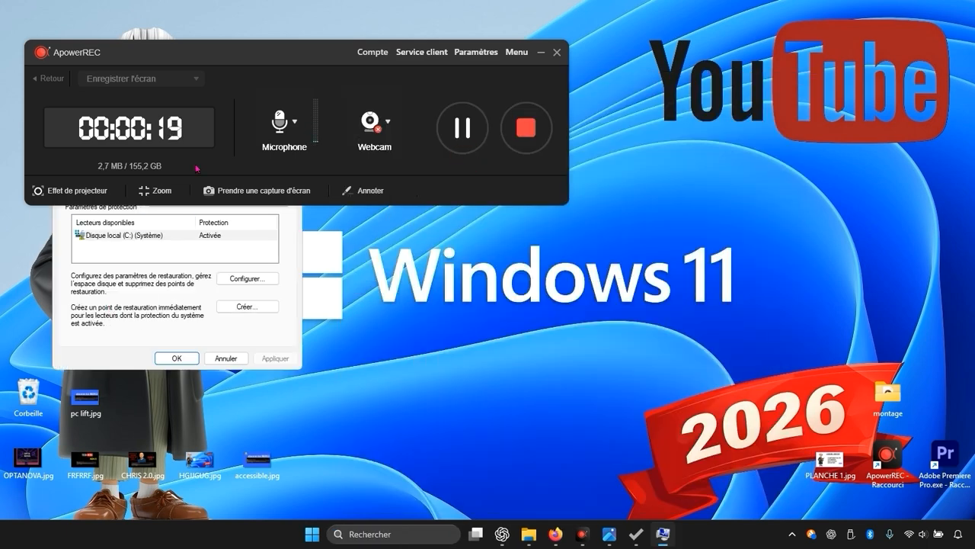
drag(244, 60, 636, 32)
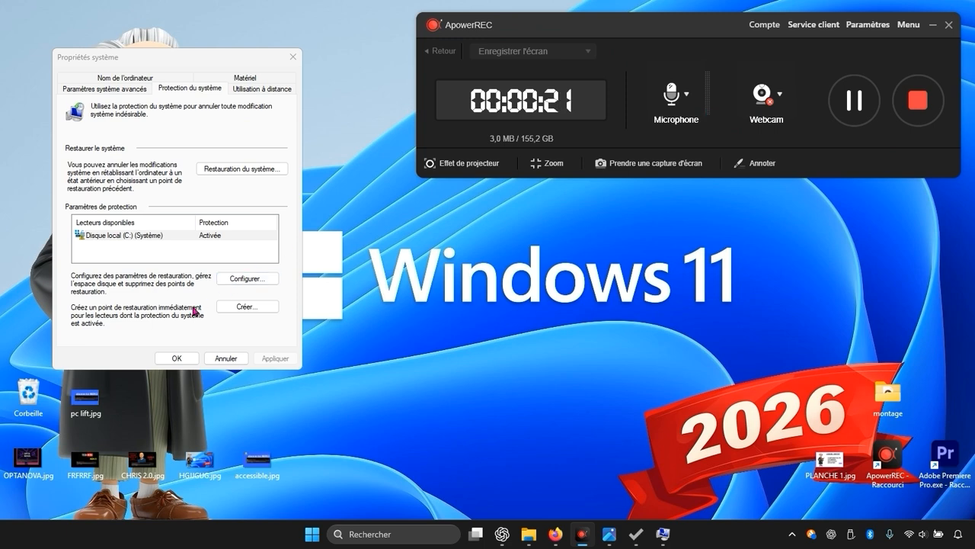
click(245, 306)
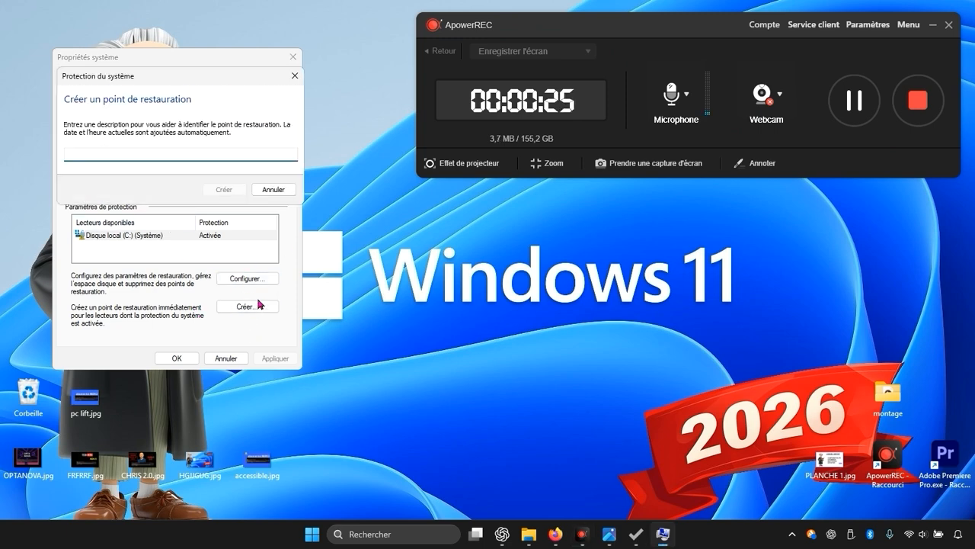
click(295, 76)
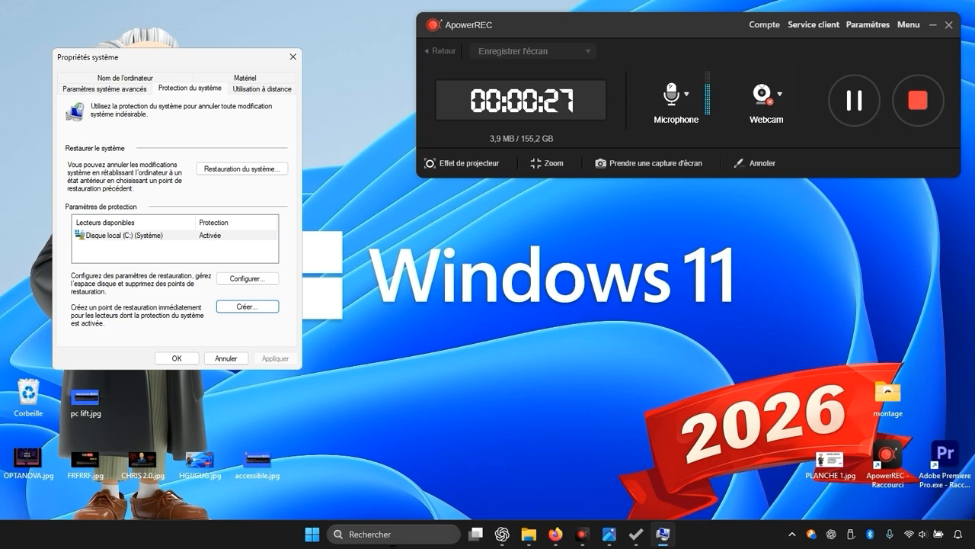
key(Return)
text(reer)
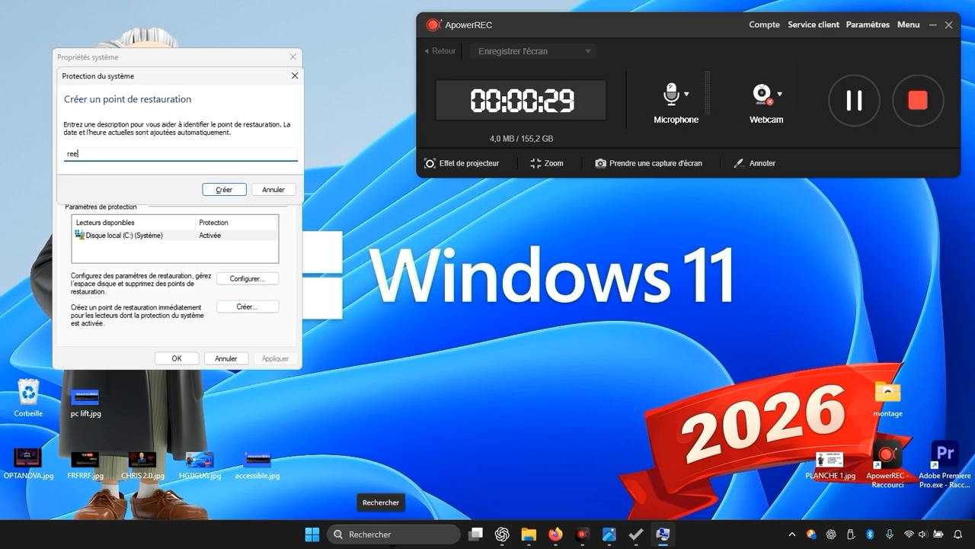
click(294, 75)
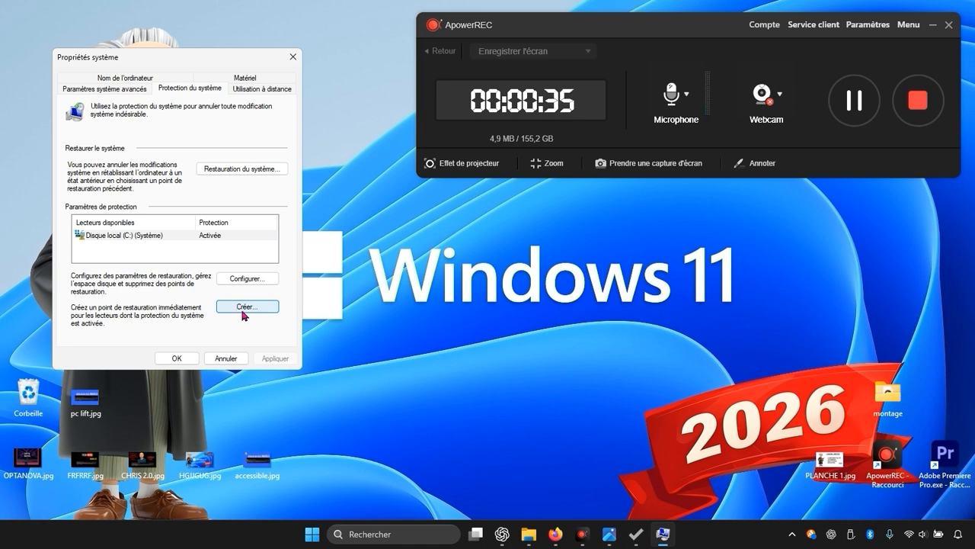
Step: Check the system protection and disk space settings of local disk C:, and accept them
click(248, 279)
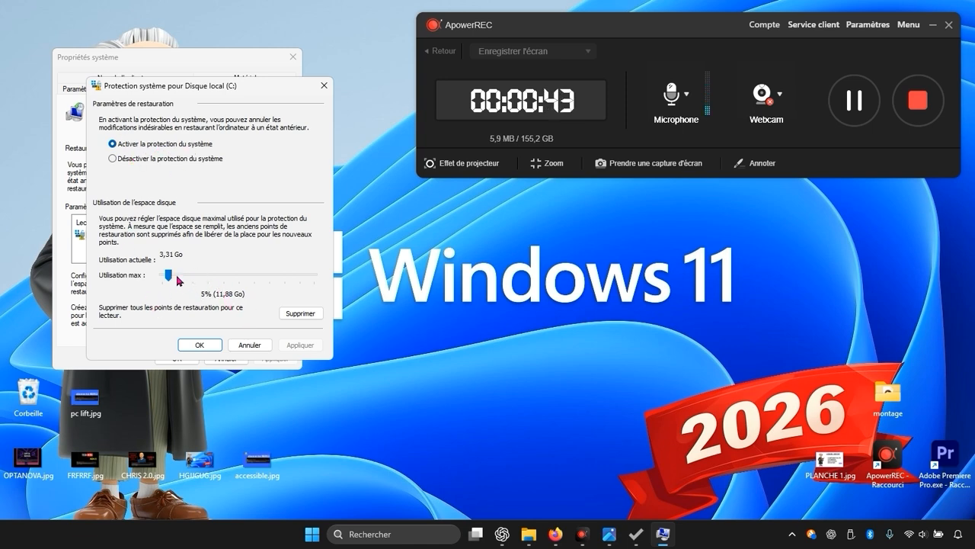
click(192, 345)
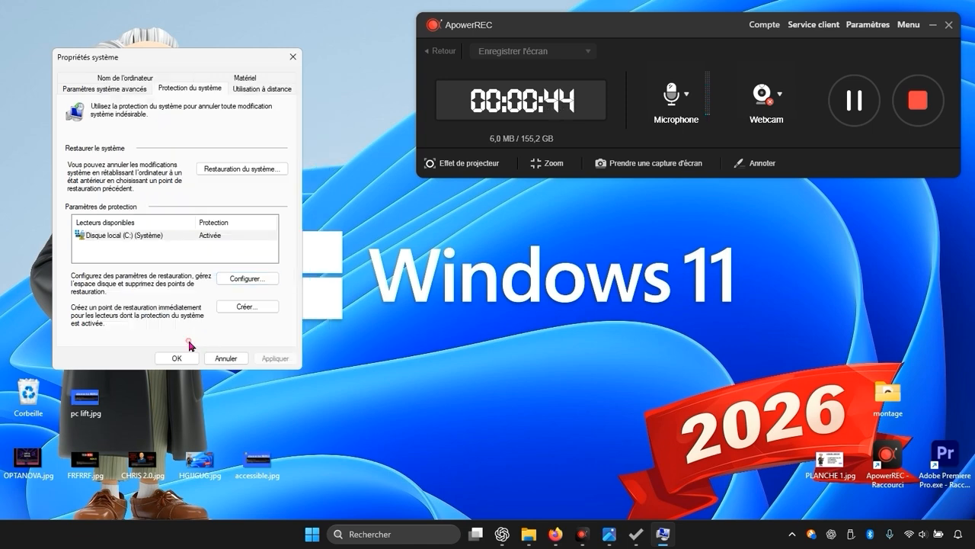
Step: Create a restore point described as "optimizer", close System Properties and return to the Optimizer window
click(226, 308)
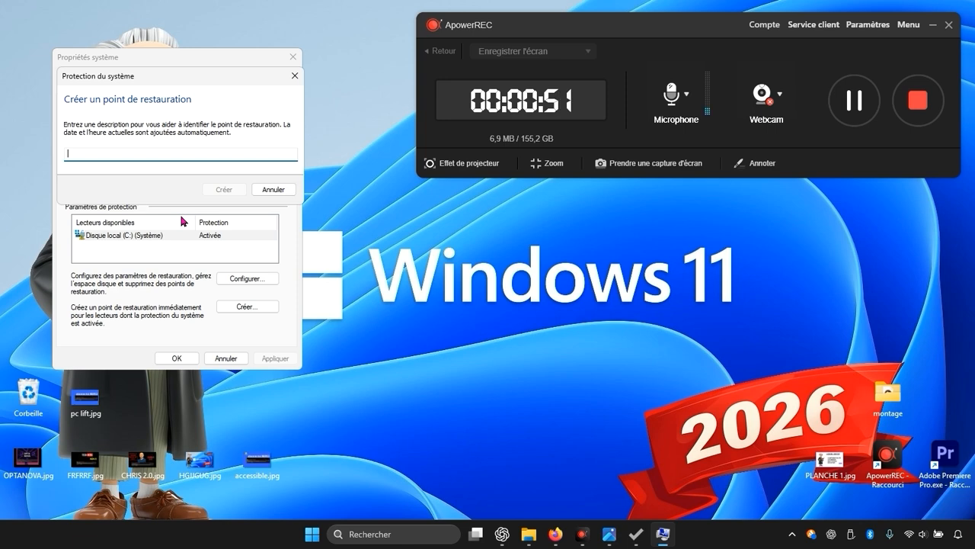
text(optim)
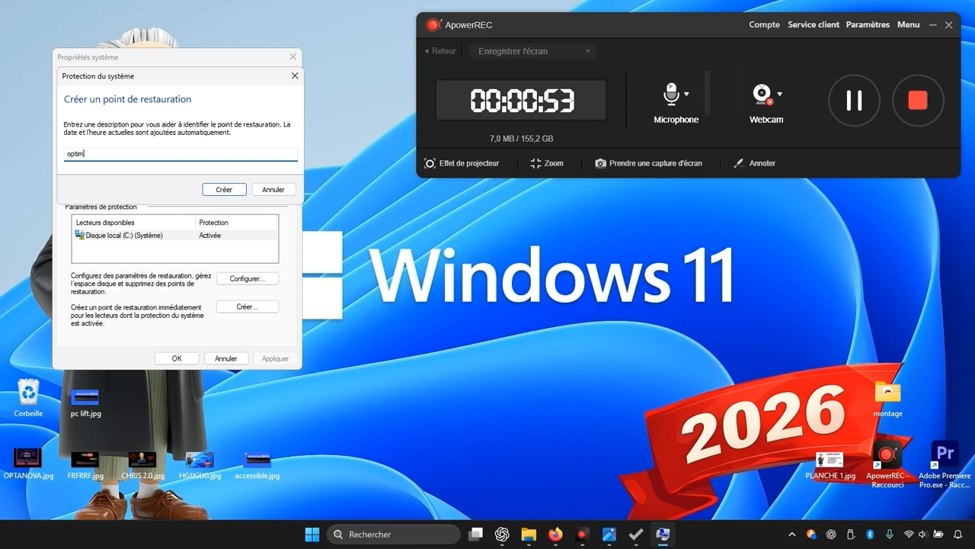
text(izer)
click(224, 189)
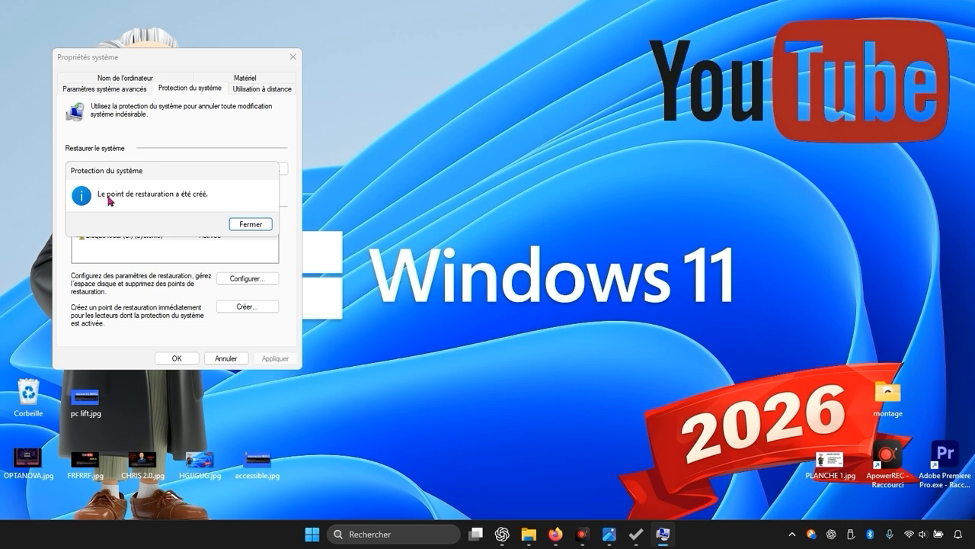
click(251, 224)
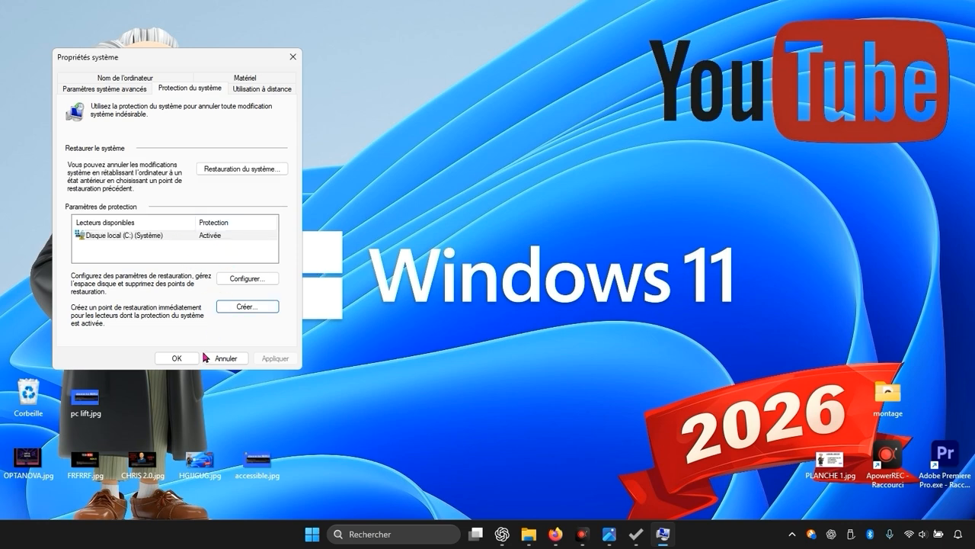
click(191, 358)
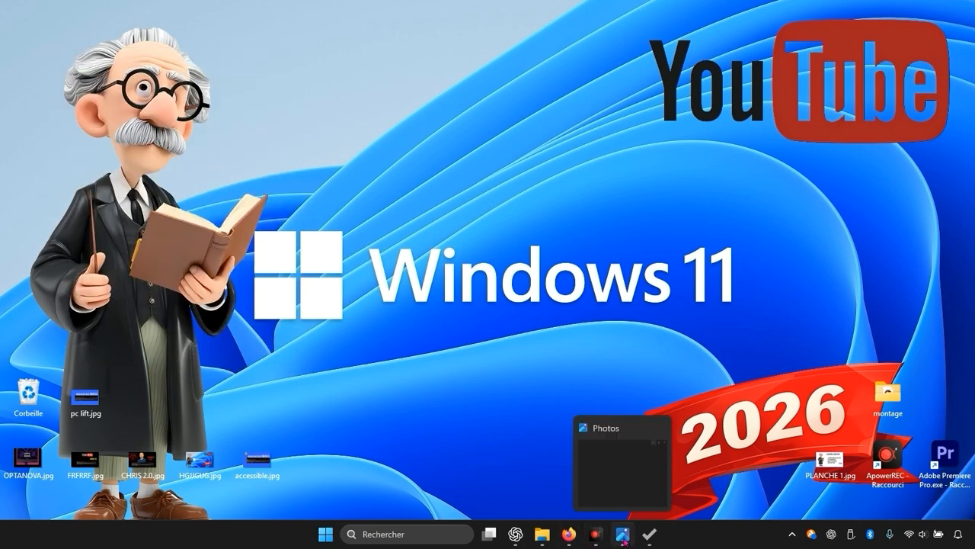
click(647, 539)
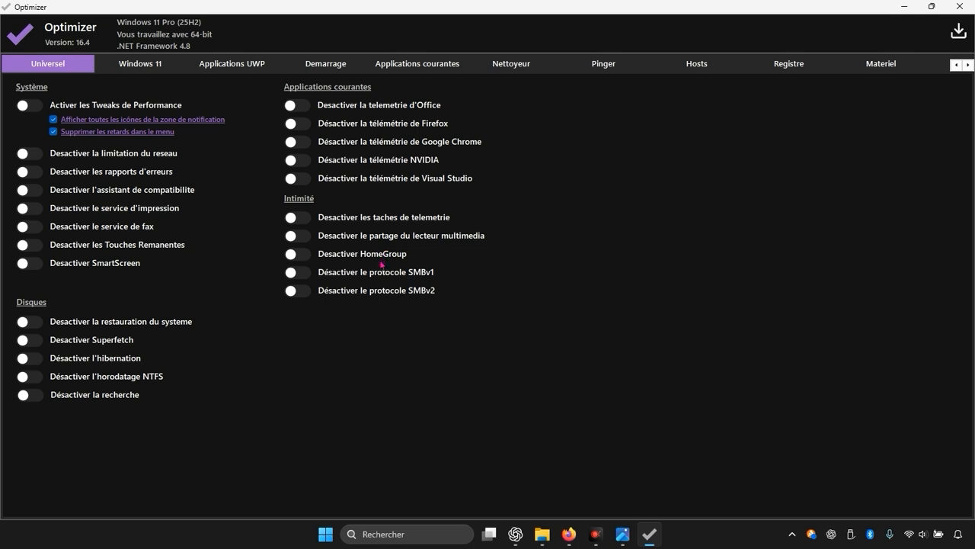
Step: Enable the performance tweaks and disable network throttling (limitation du reseau) and error reports in the Universel system settings
key(F10)
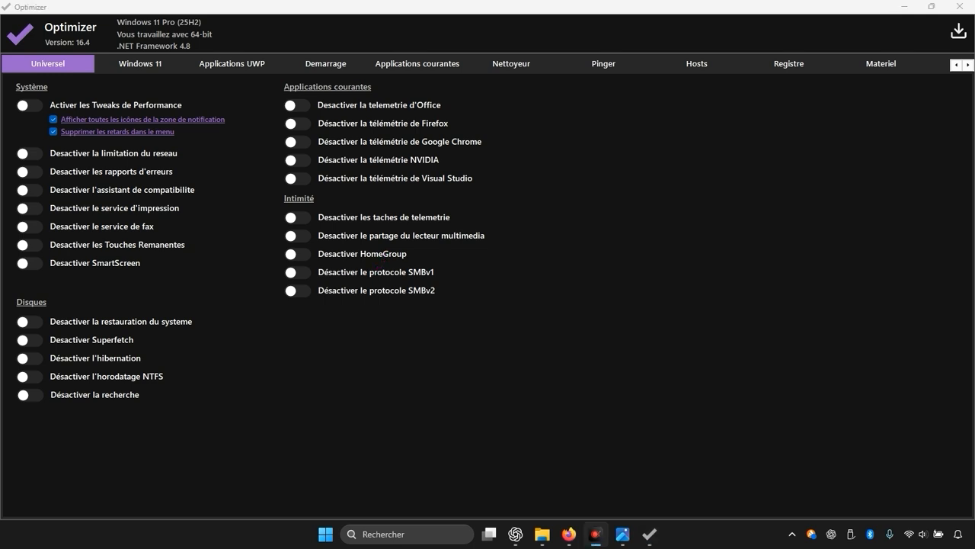
click(37, 105)
click(29, 106)
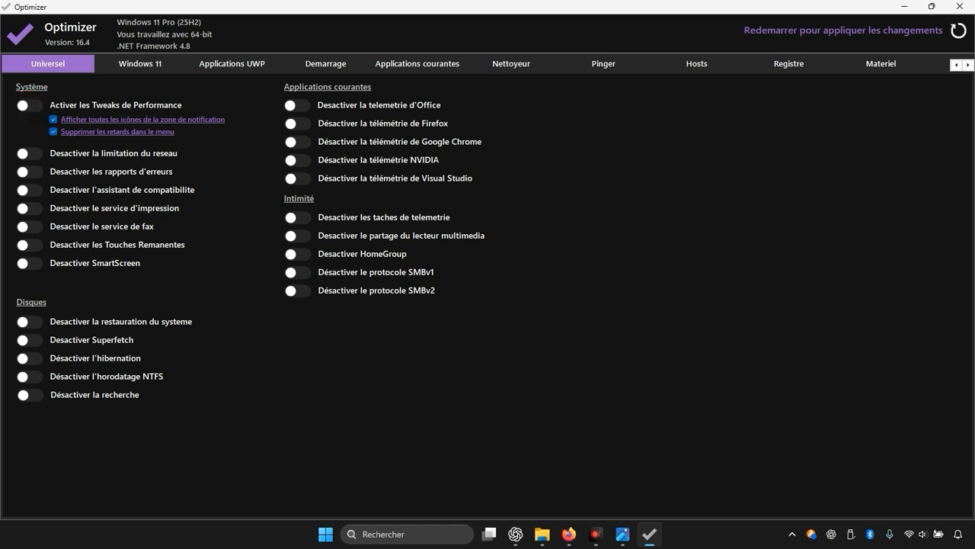
click(29, 105)
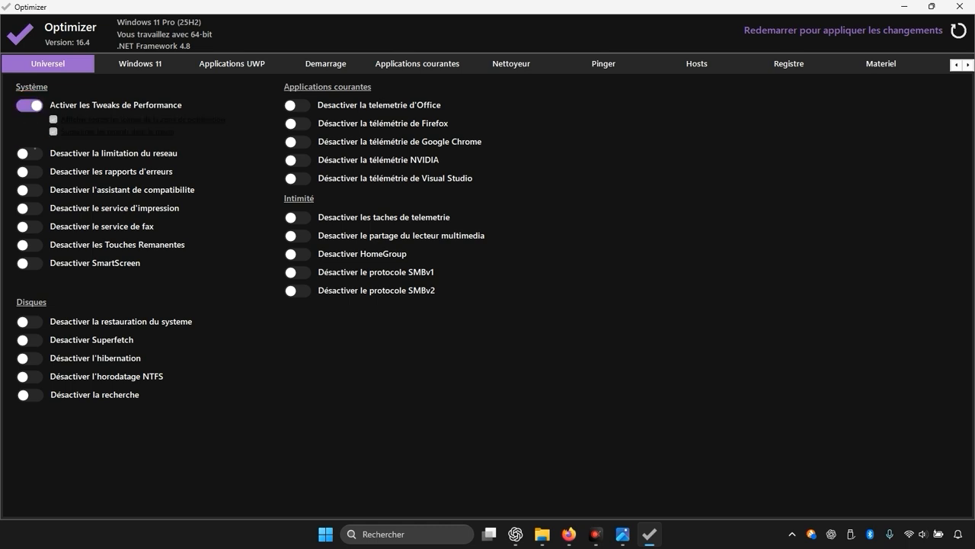
click(30, 153)
click(30, 172)
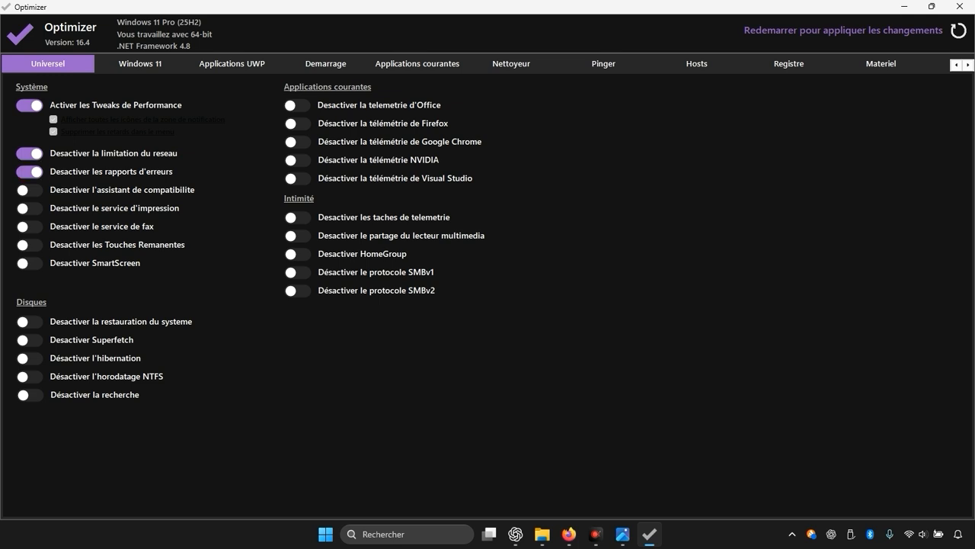
Step: Disable the compatibility assistant, fax service, sticky keys (Touches Remanentes) and Superfetch in the Universel settings
click(35, 188)
click(32, 226)
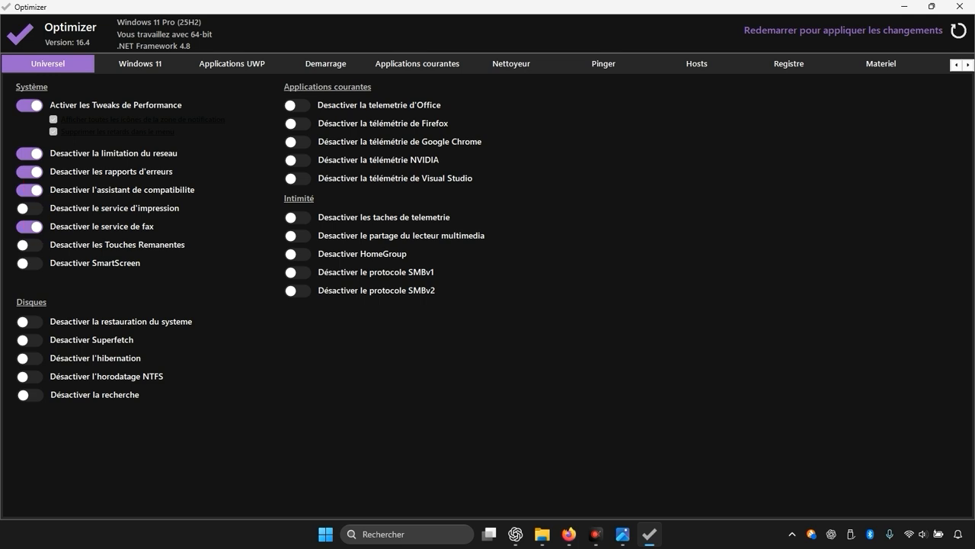
click(31, 245)
click(30, 340)
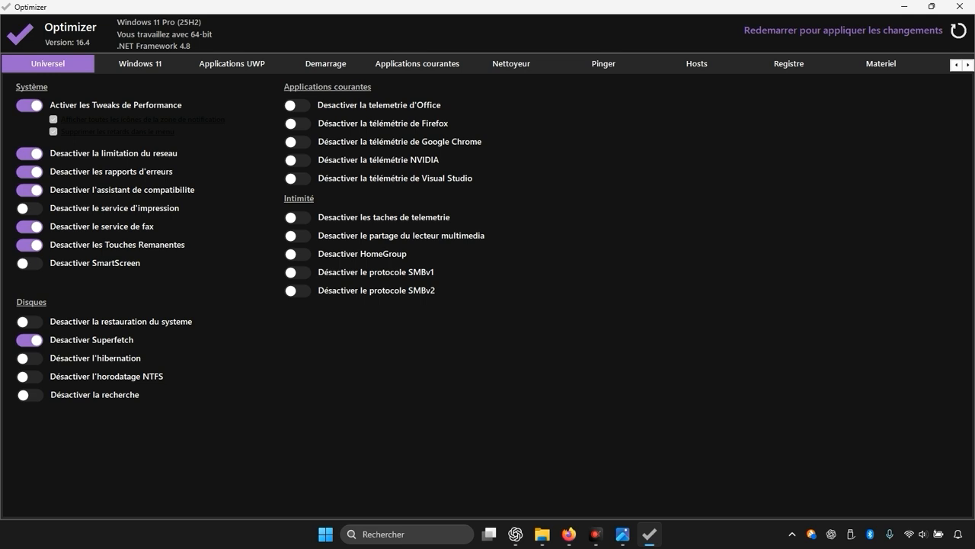
Step: Disable telemetry for Office, Firefox, Google Chrome, NVIDIA and Visual Studio under Applications courantes
click(297, 106)
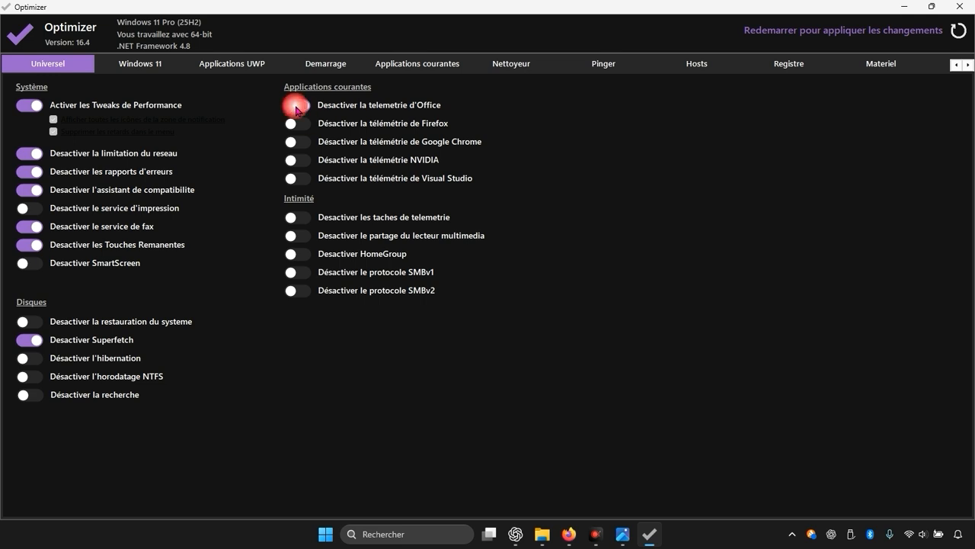
click(298, 123)
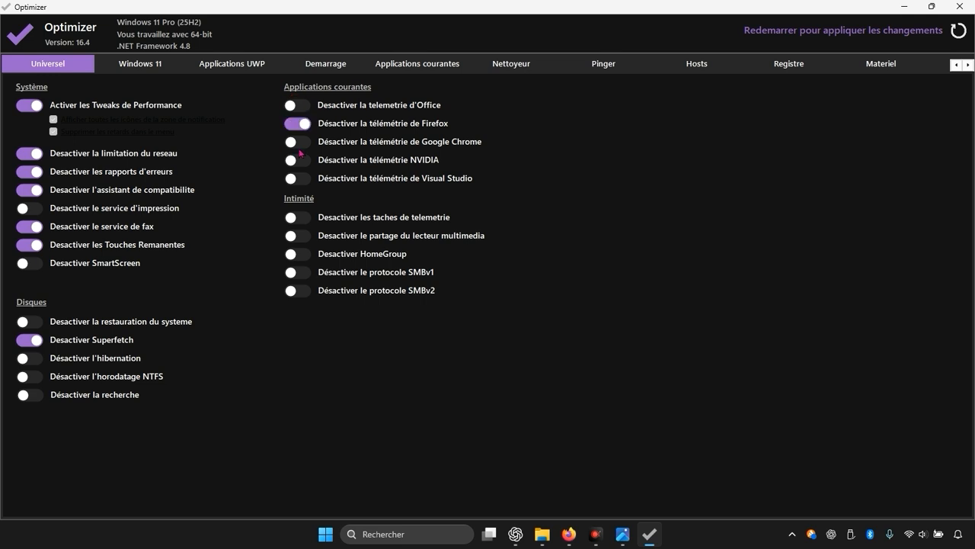
click(298, 142)
click(298, 160)
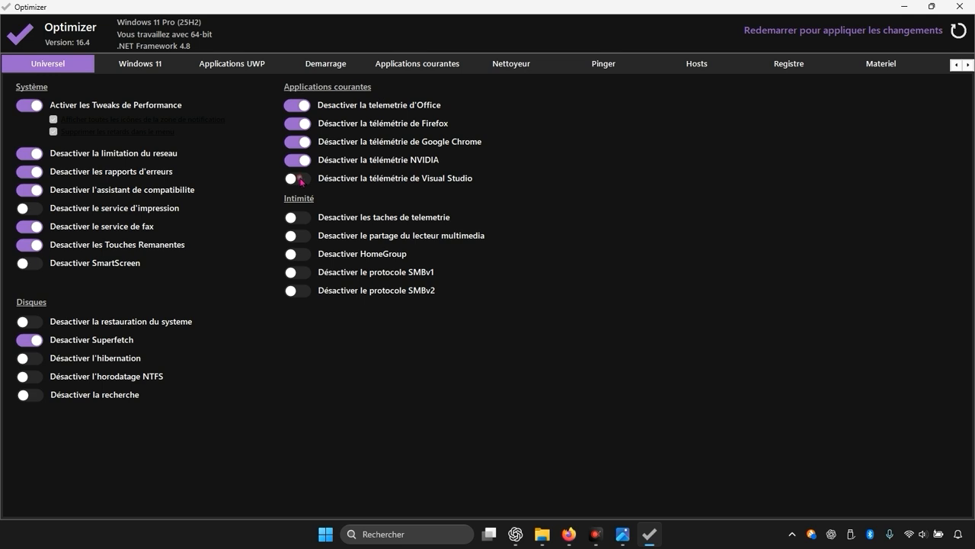
click(301, 180)
Step: Disable telemetry tasks, HomeGroup and the SMBv1 protocol in the Universel privacy settings (Intimité)
click(302, 222)
click(308, 221)
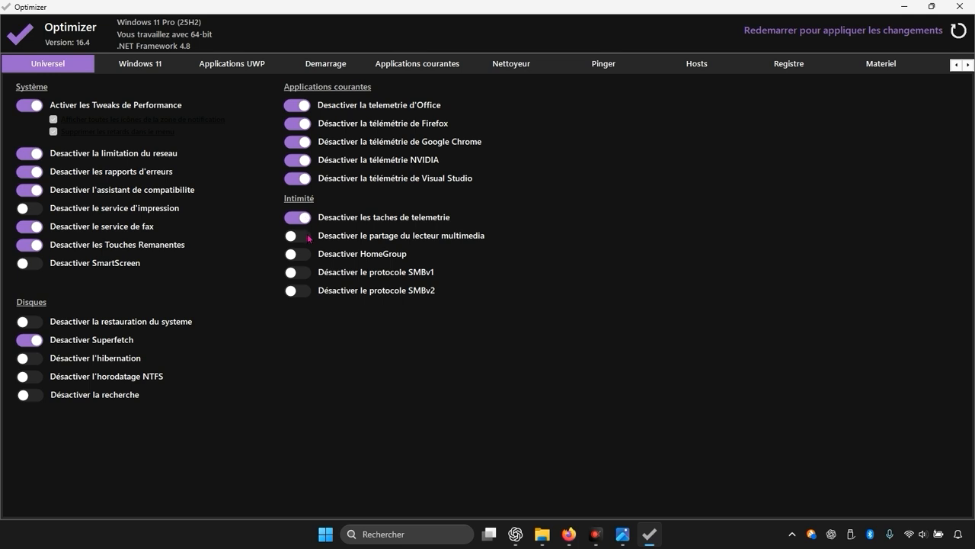
click(304, 256)
click(305, 276)
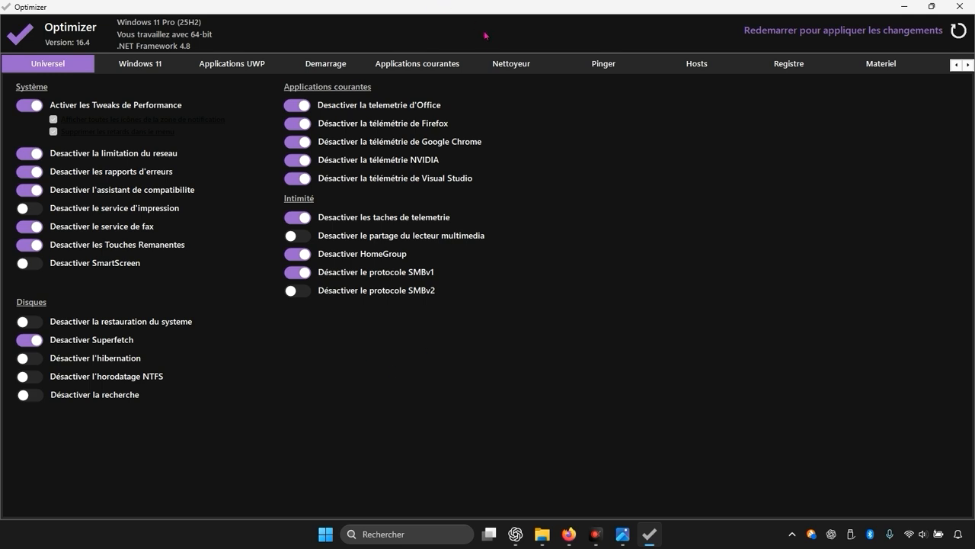
Step: In the Nettoyeur settings, select Windows temporary files, error reports and emptying the recycle bin for cleaning
click(510, 66)
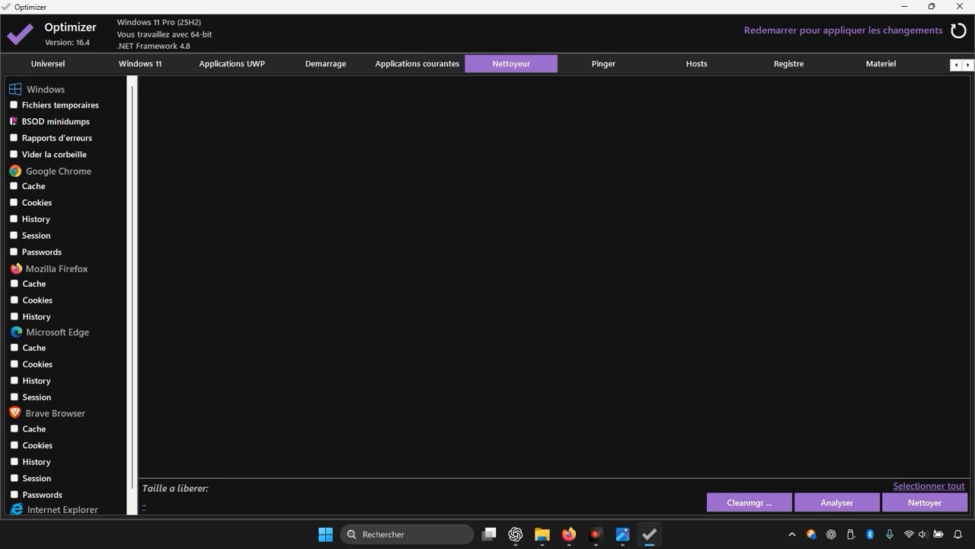
click(13, 105)
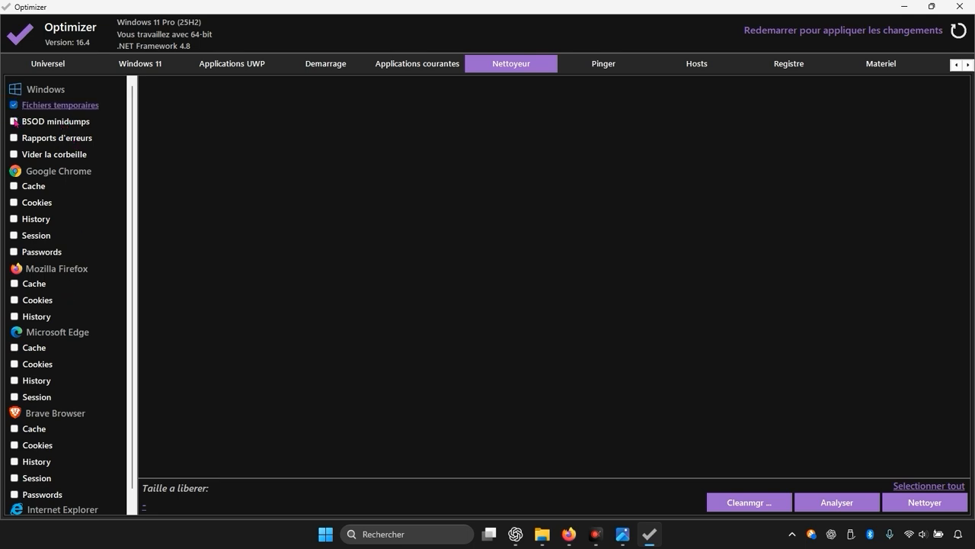
click(14, 138)
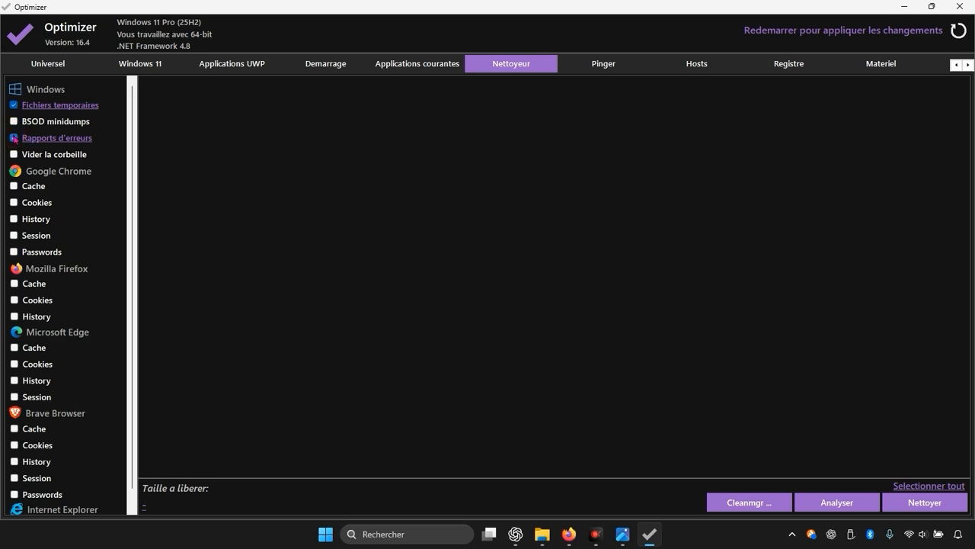
click(14, 154)
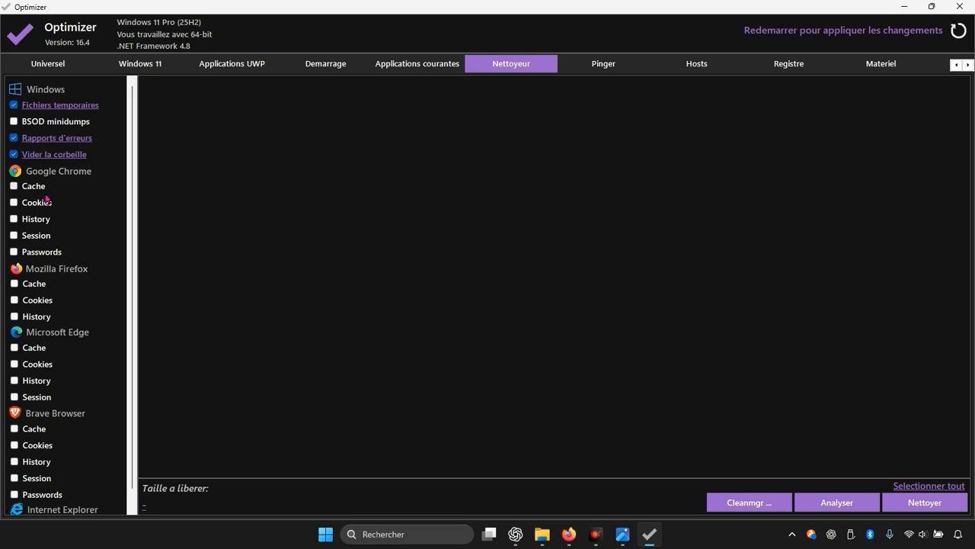
Step: Select the Google Chrome cache, history and session for cleaning, leaving cookies and passwords unselected
scroll(52, 268, down, 1)
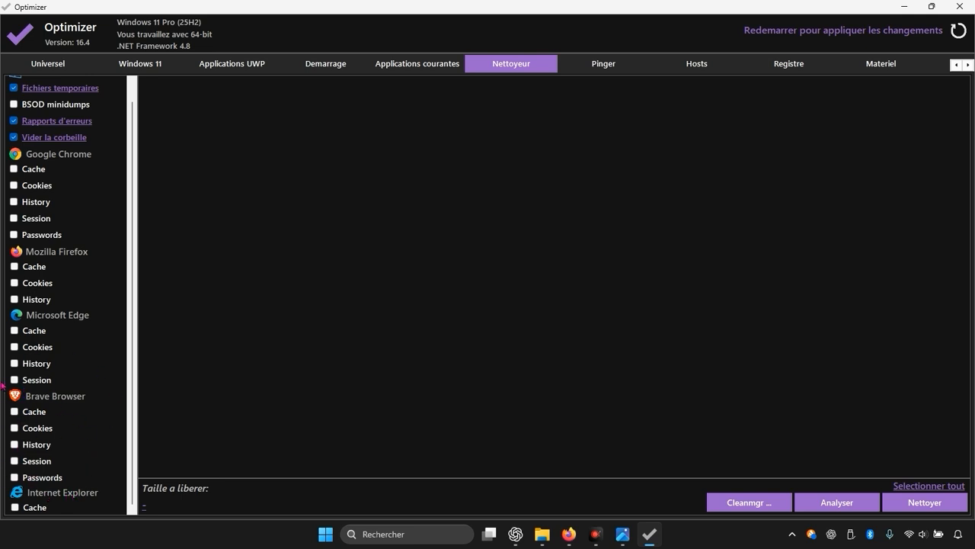
scroll(64, 430, up, 1)
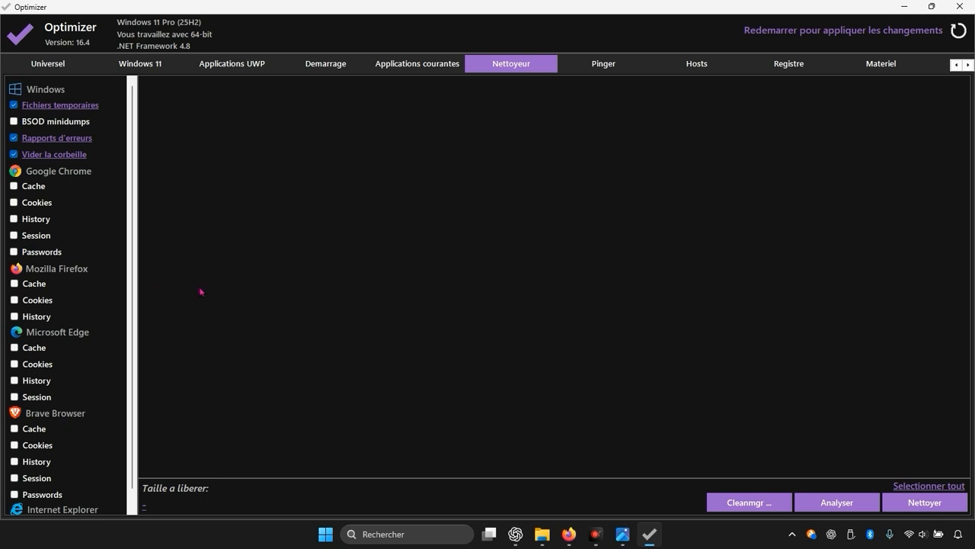
click(38, 189)
click(30, 222)
click(24, 235)
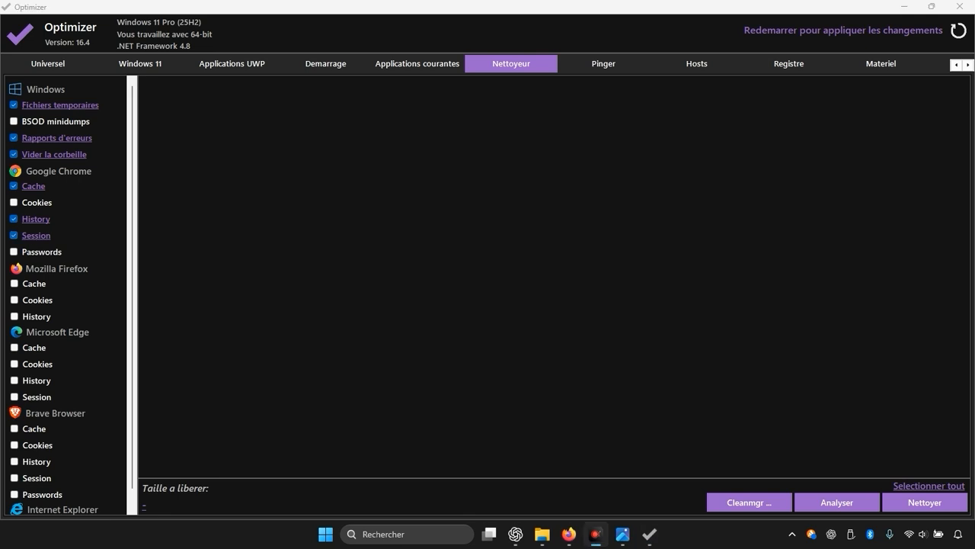
Step: In the Windows 11 system settings, disable My People, enable Long Paths, remove Cast to Device and restore the classic photo viewer
click(137, 63)
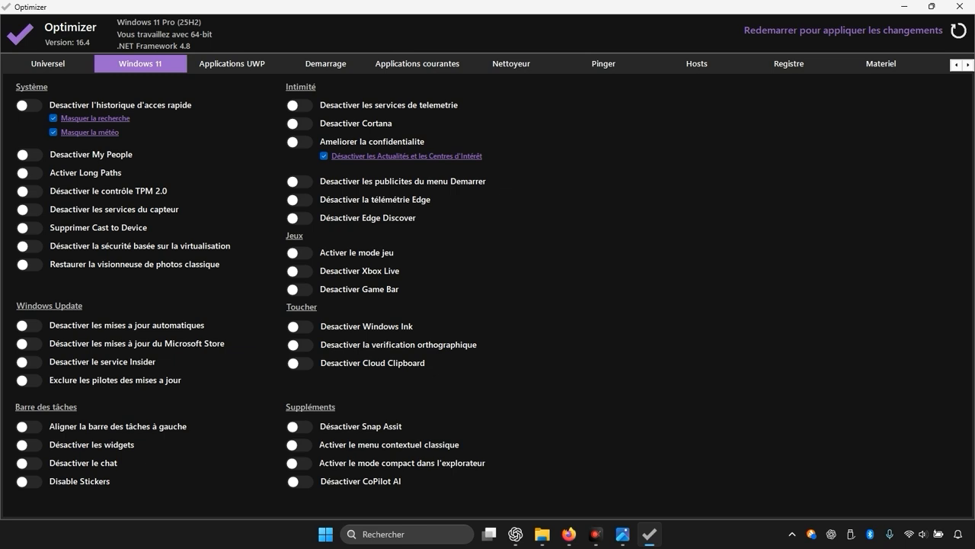
click(591, 528)
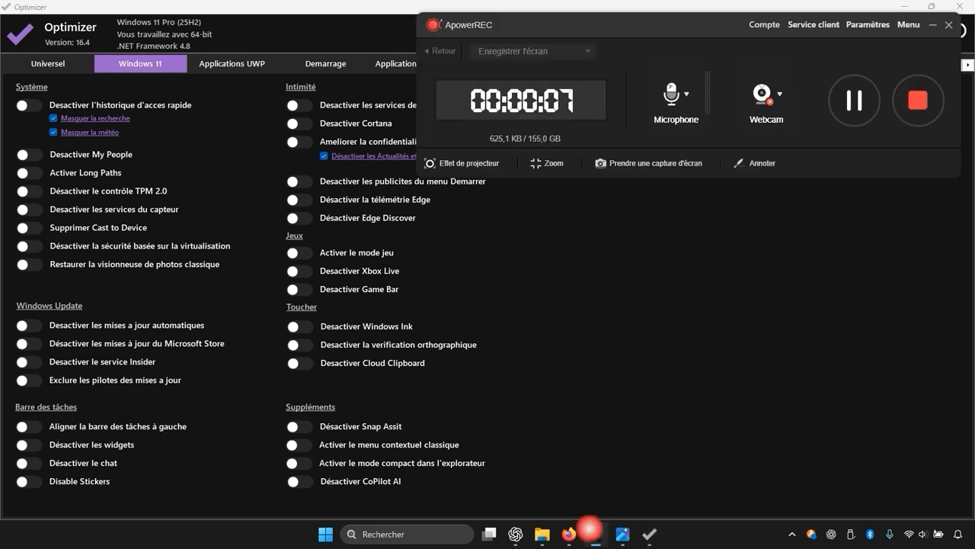
click(591, 528)
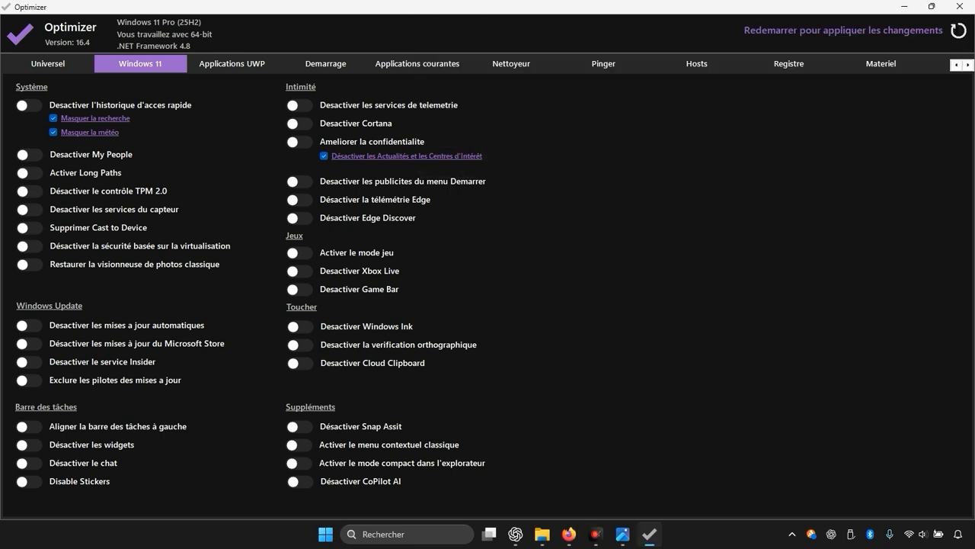
click(29, 154)
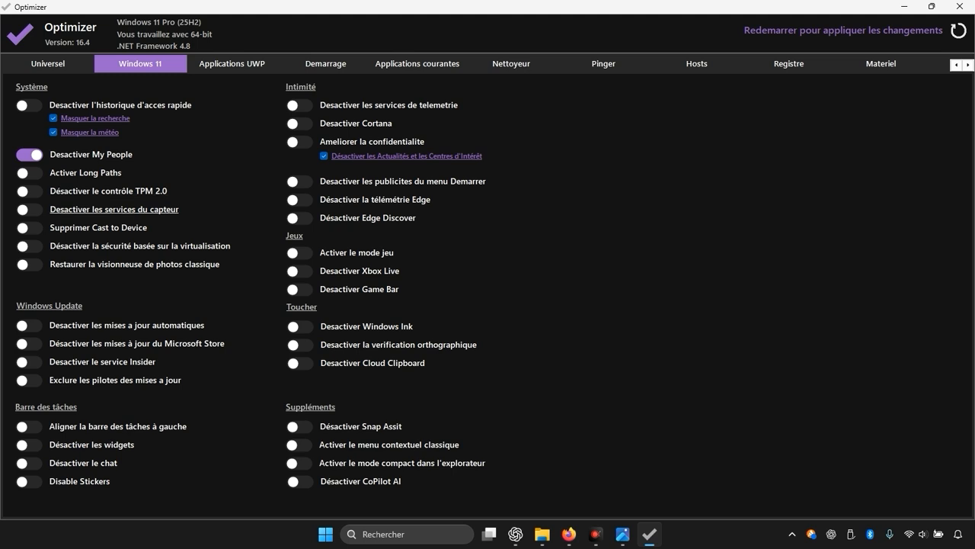
click(29, 172)
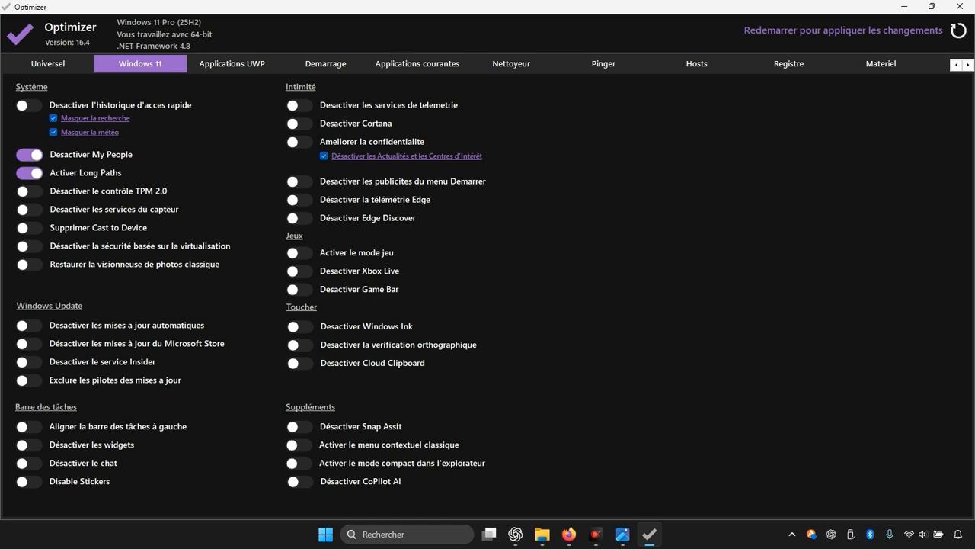
click(37, 229)
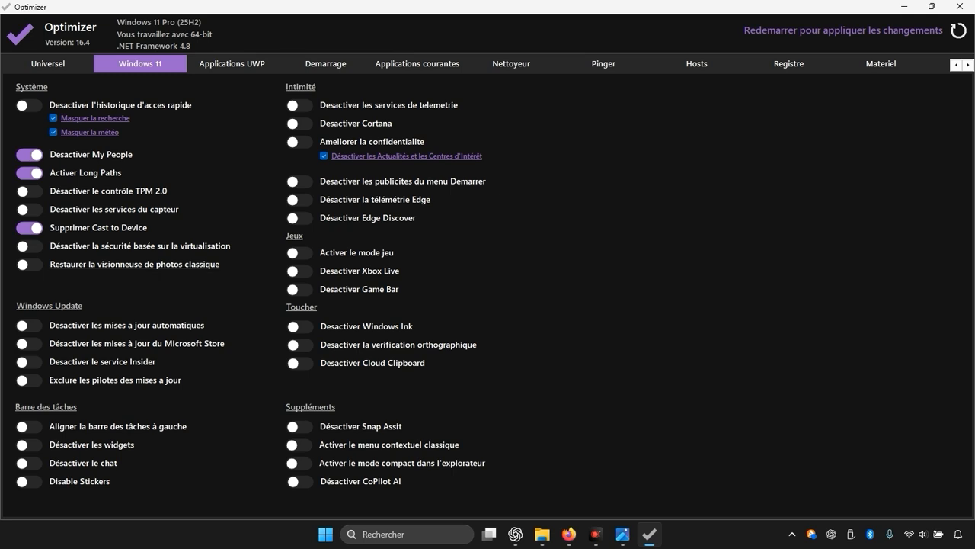
click(33, 264)
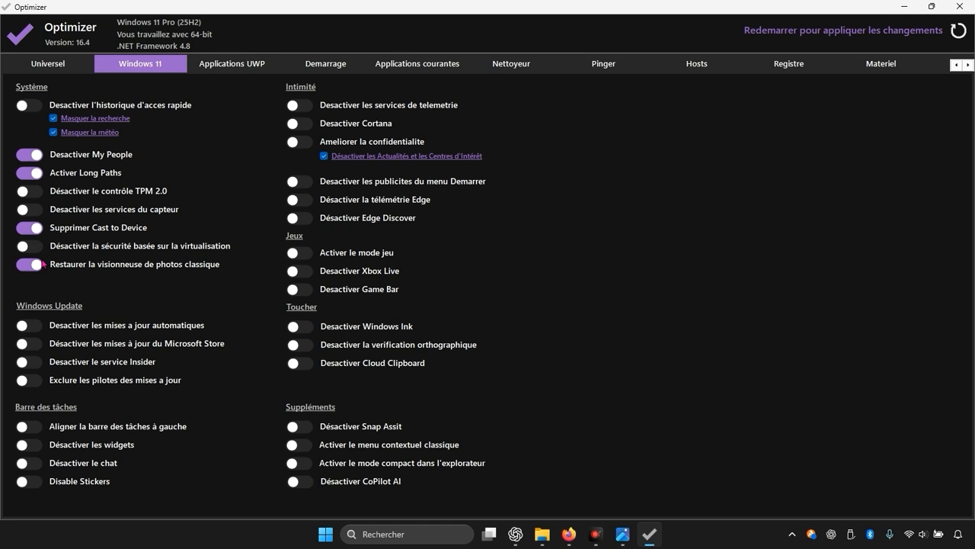
Step: Disable telemetry services, Cortana, Start menu ads, Edge telemetry and Edge Discover, and enable Ameliorer la confidentialite in the Windows 11 privacy settings
click(315, 107)
click(309, 126)
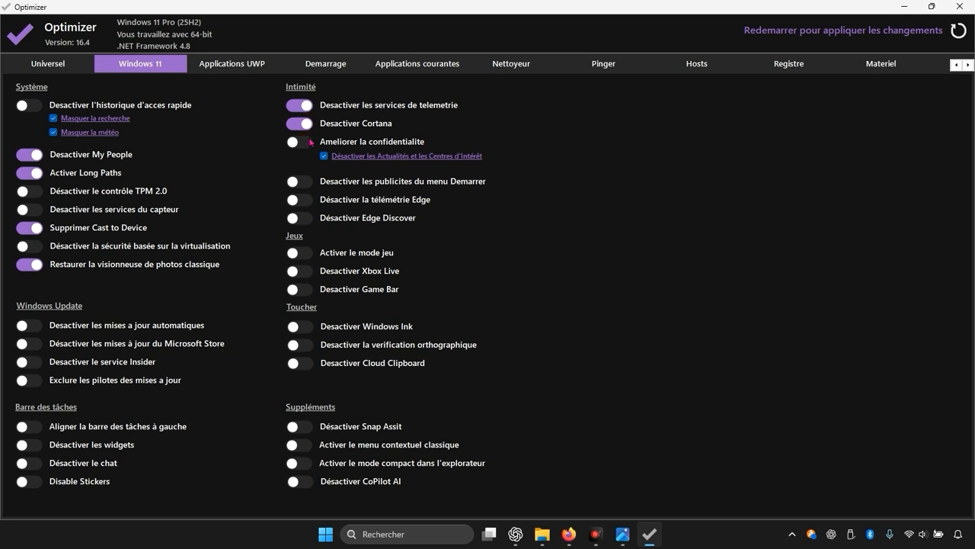
click(310, 145)
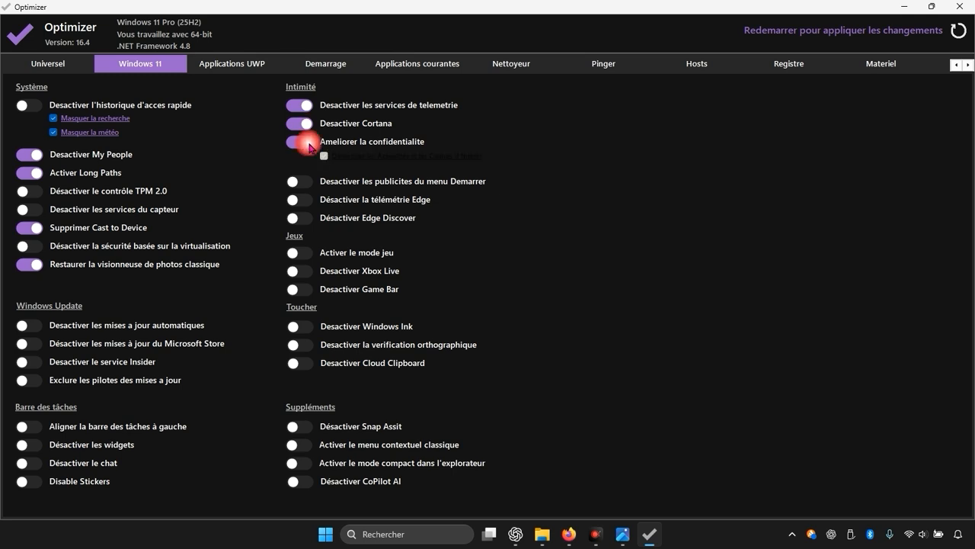
click(308, 184)
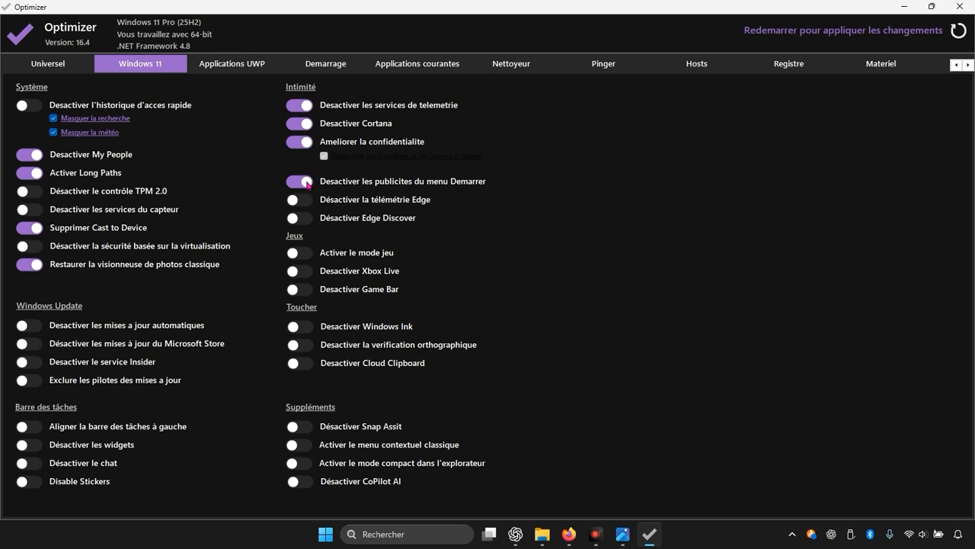
click(309, 203)
click(307, 220)
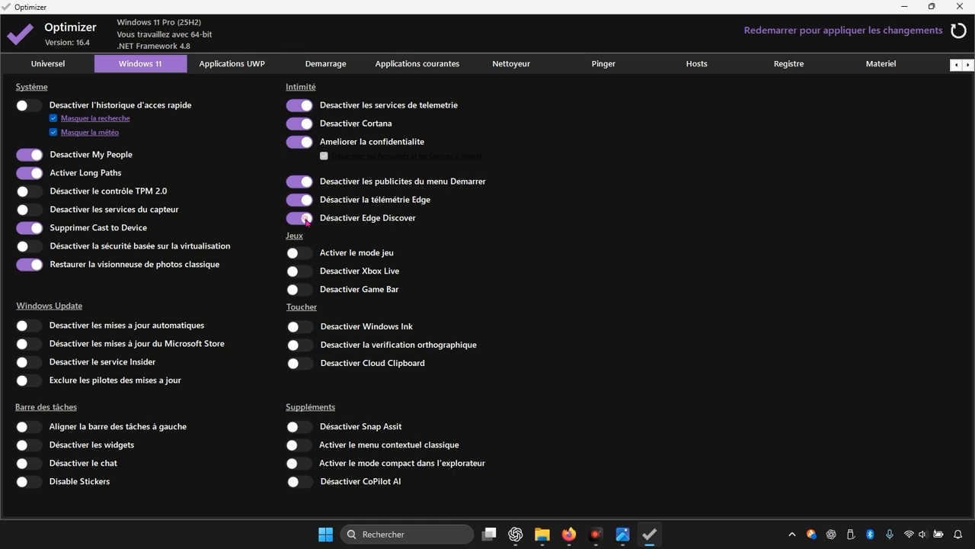
Step: Enable game mode and disable Xbox Live and Game Bar in the Windows 11 gaming settings (Jeux)
click(304, 258)
click(313, 276)
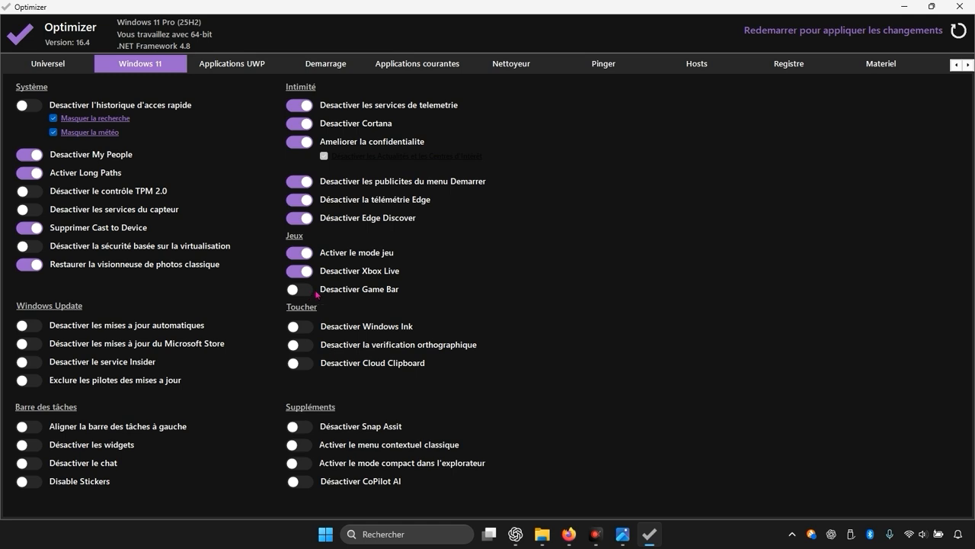
click(303, 290)
Step: Disable widgets, chat and stickers in the Windows 11 taskbar settings, continuing past the unhandled exception dialog
click(39, 448)
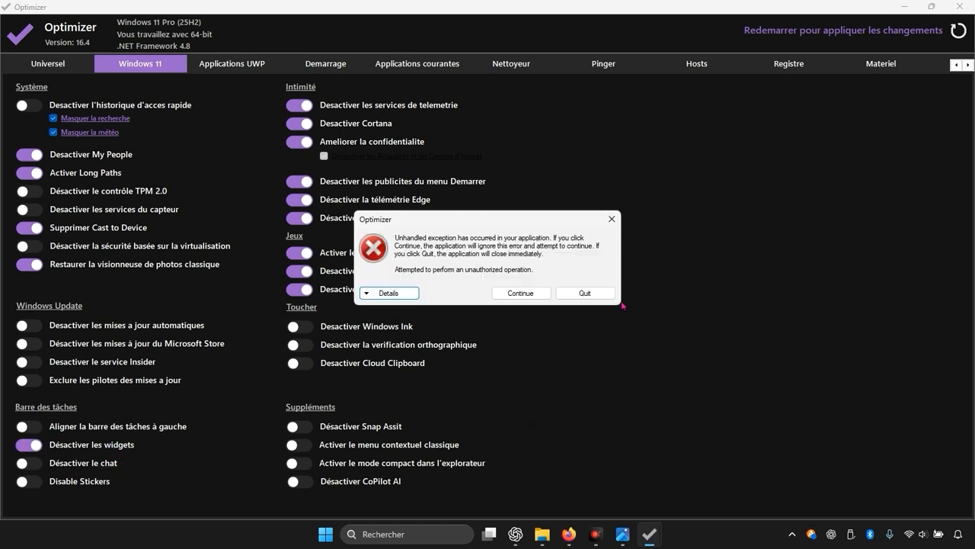
click(541, 295)
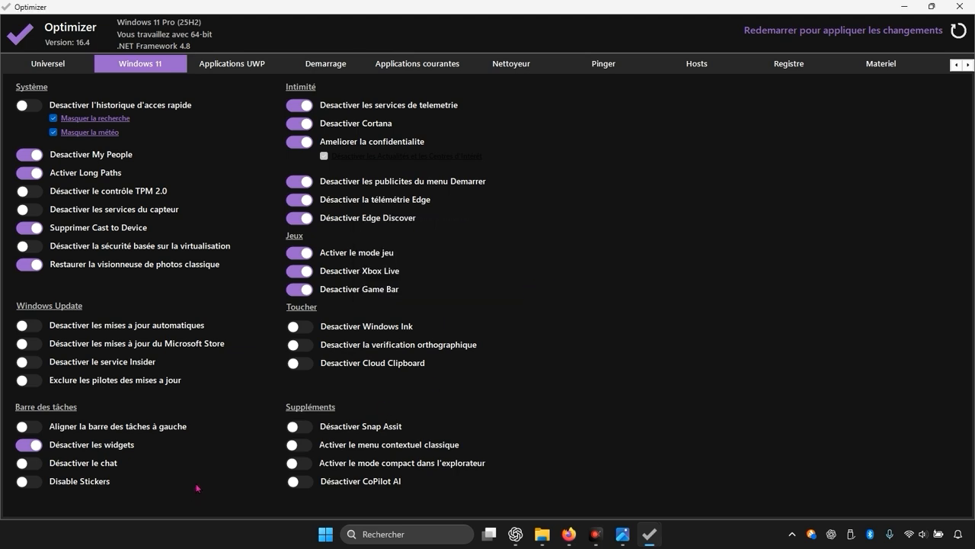
click(35, 462)
click(37, 483)
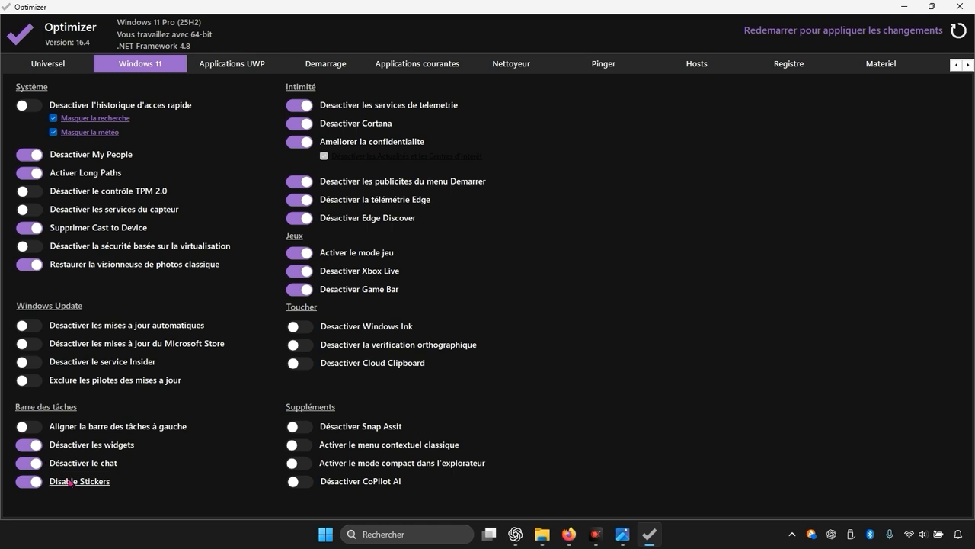
Step: Enable the classic context menu and compact Explorer mode, disable CoPilot AI, and display the Demarrage settings
click(303, 448)
click(306, 468)
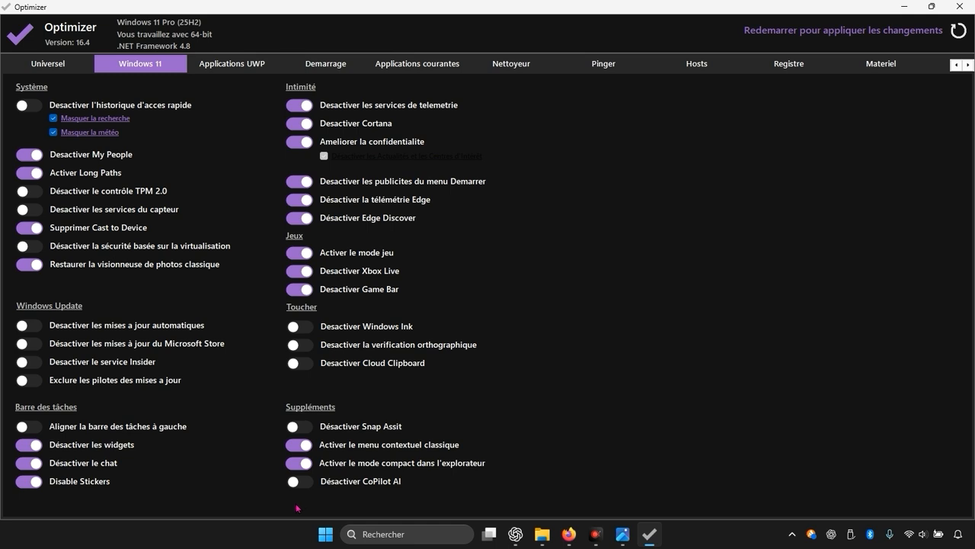
click(296, 483)
click(340, 66)
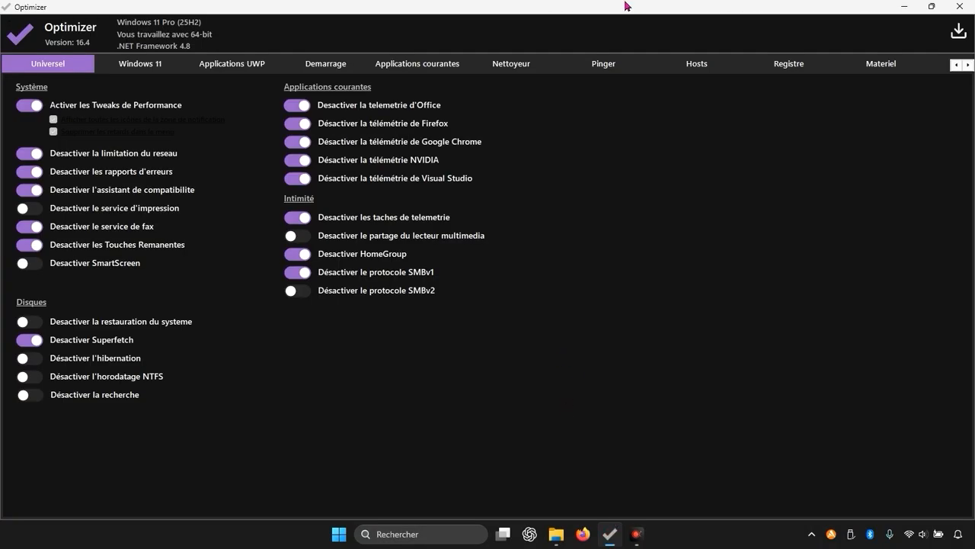
Step: Select the WingetUI, Opera Browser Assistant and Lively entries in the list of startup items (Demarrage)
click(340, 69)
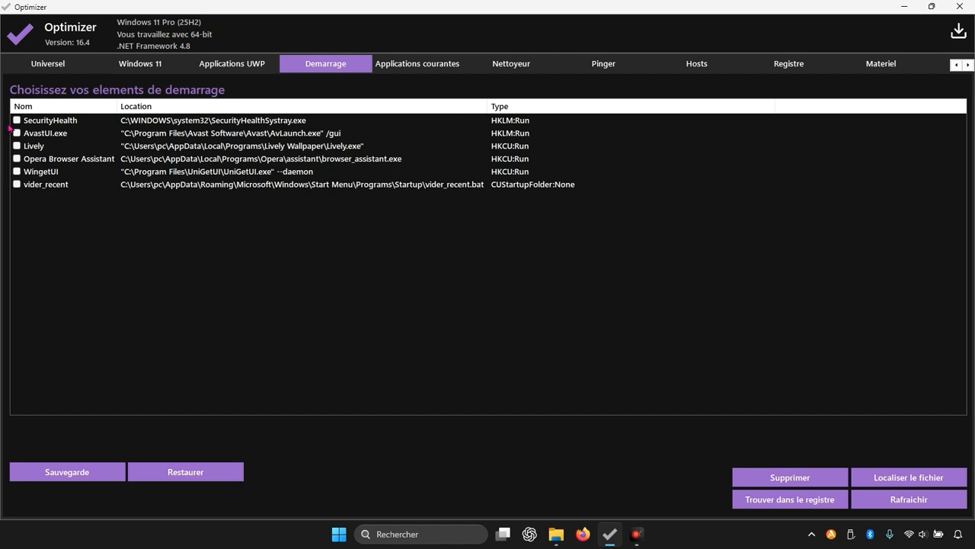
click(17, 172)
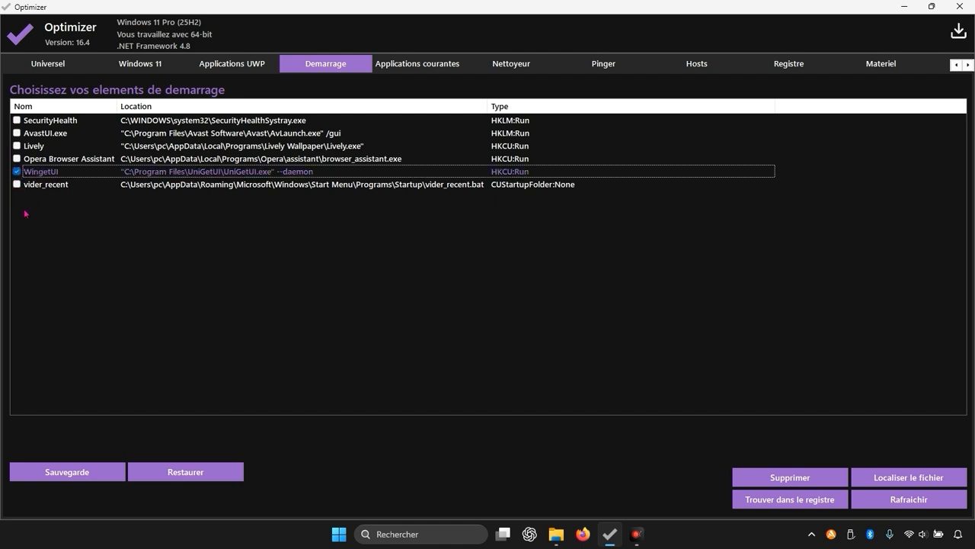
click(16, 160)
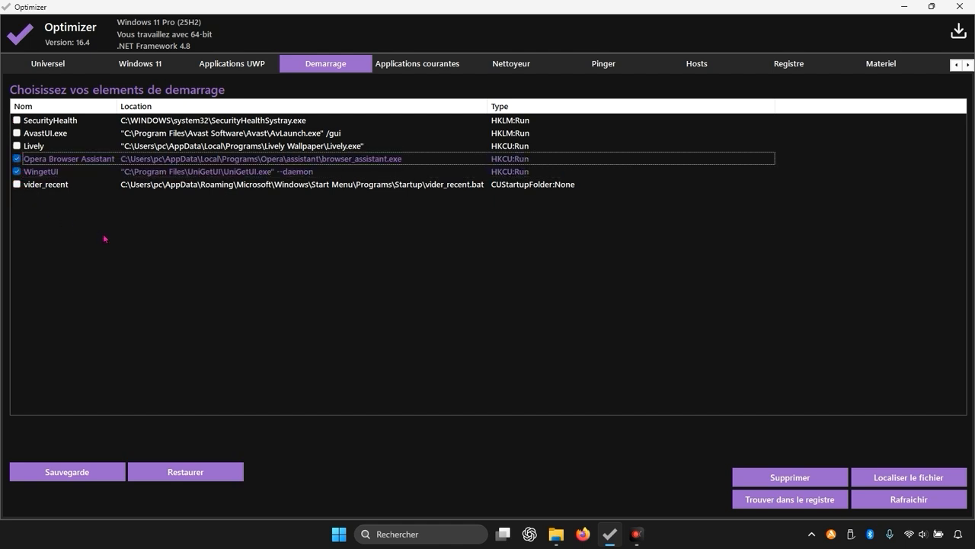
click(17, 146)
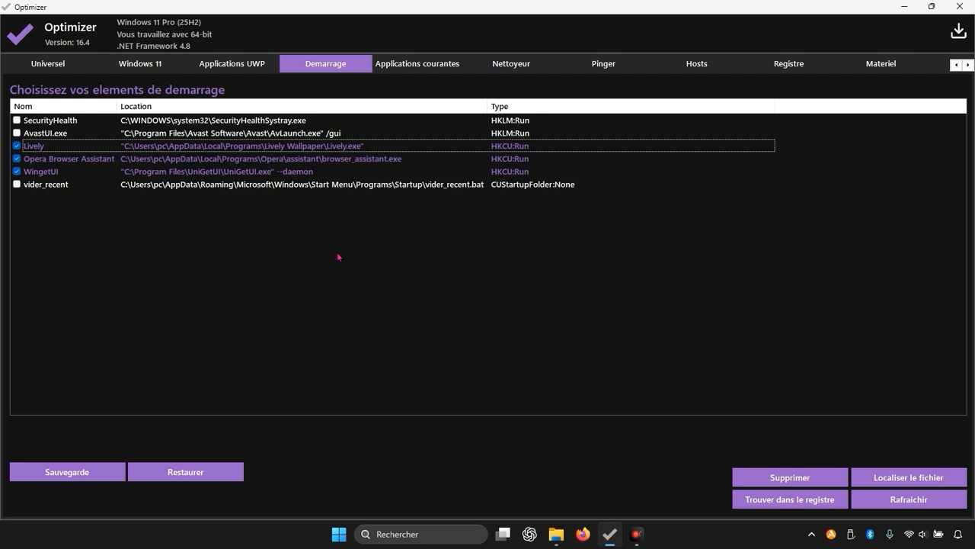
Step: Display the repair options for common registry problems (Registre), and minimize the window to reveal the desktop
click(797, 61)
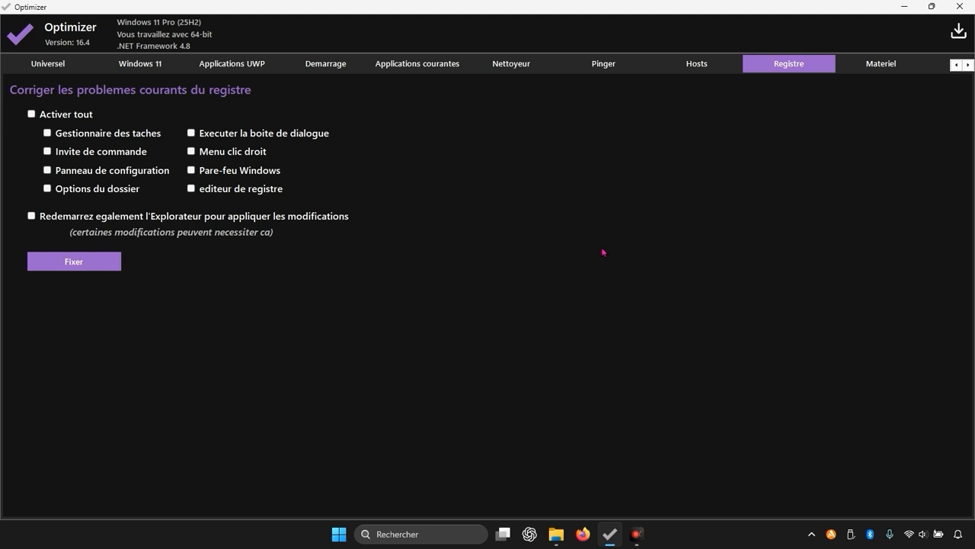
click(913, 9)
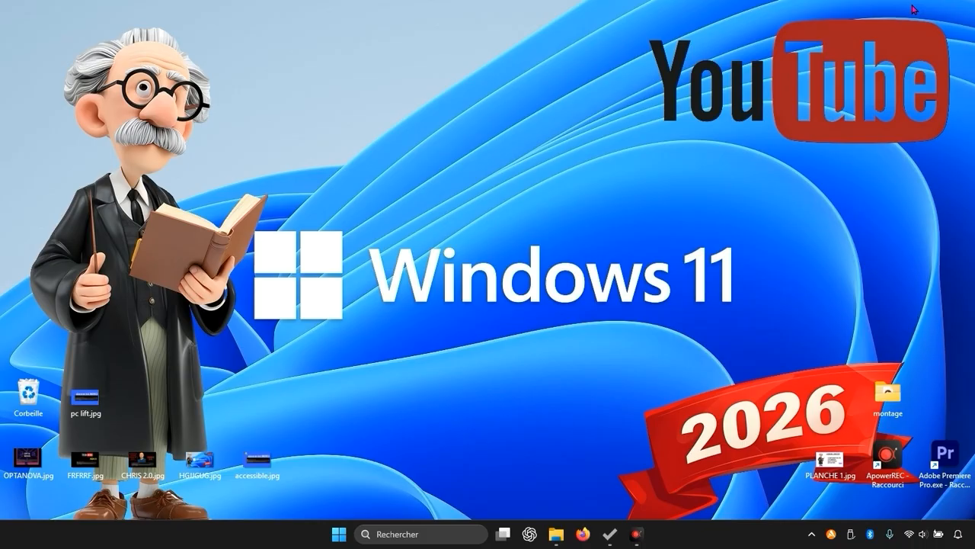